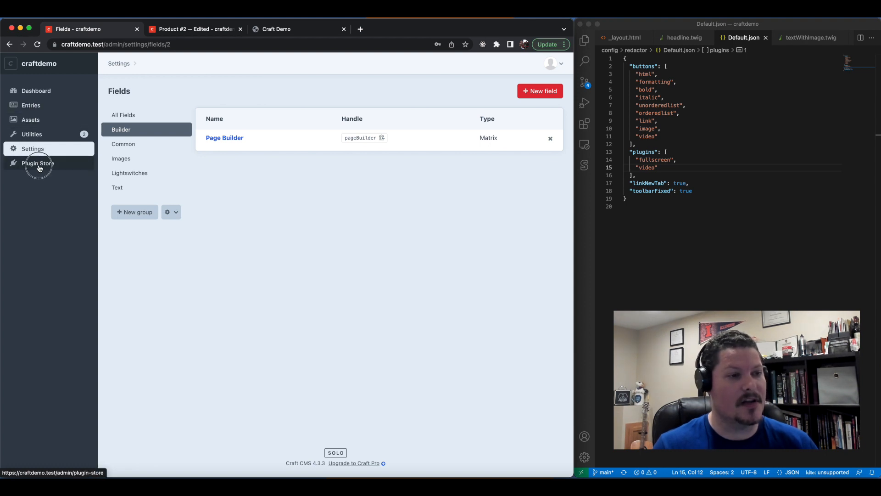
# Search the Plugin Store for redactor and open the Redactor plugin's detail page
pyautogui.click(39, 163)
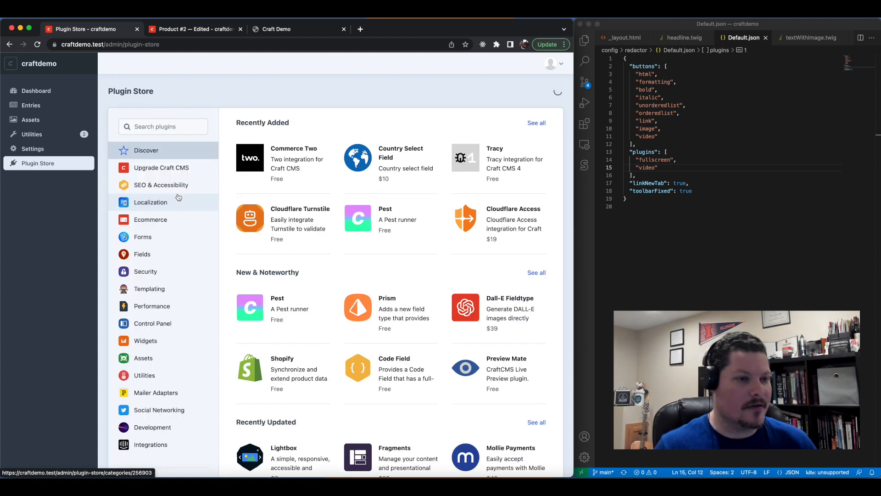
pyautogui.click(166, 128)
pyautogui.write('rea')
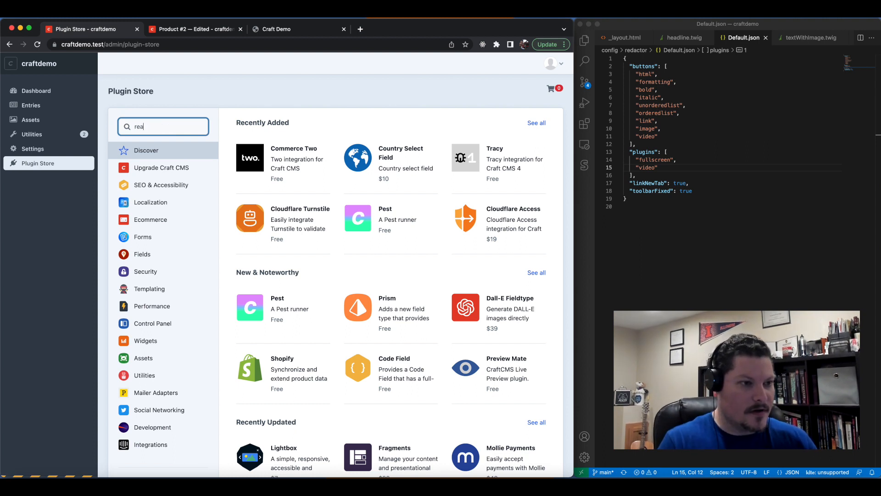
pyautogui.write('daactor')
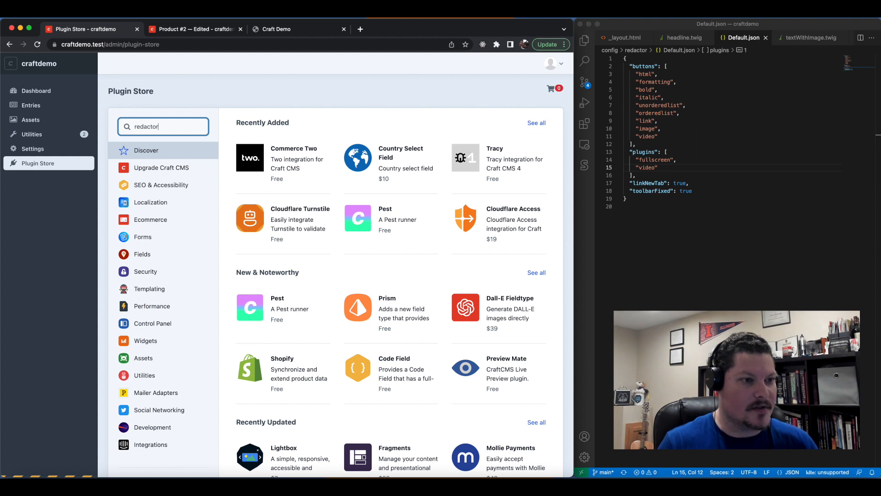
pyautogui.press('Return')
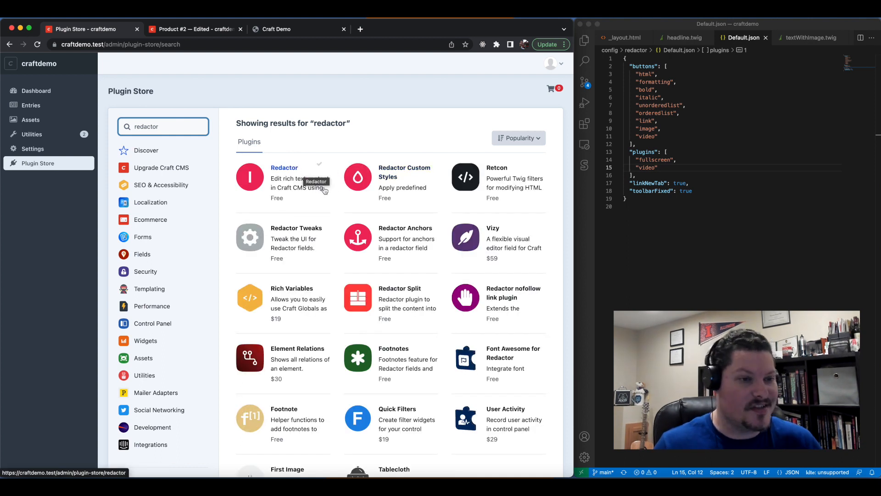
pyautogui.click(282, 172)
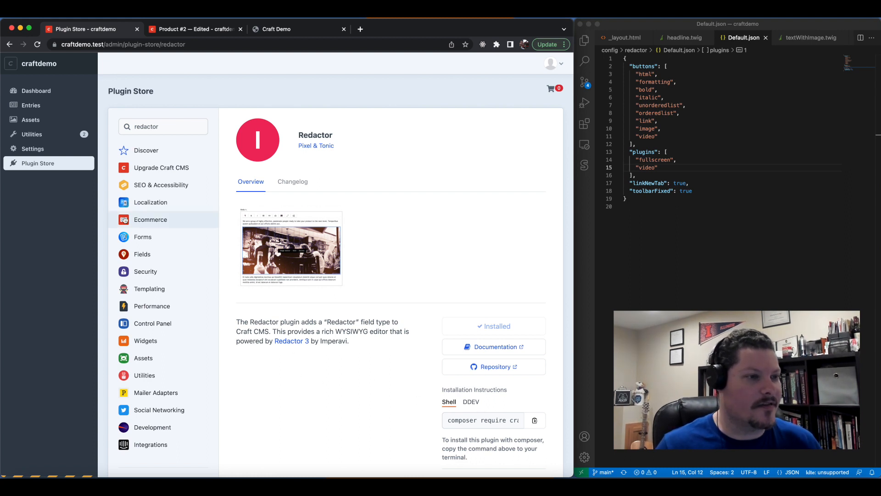
# Open the Craft settings page, and reveal the contents of the project's config folder in the VS Code file explorer
pyautogui.click(38, 148)
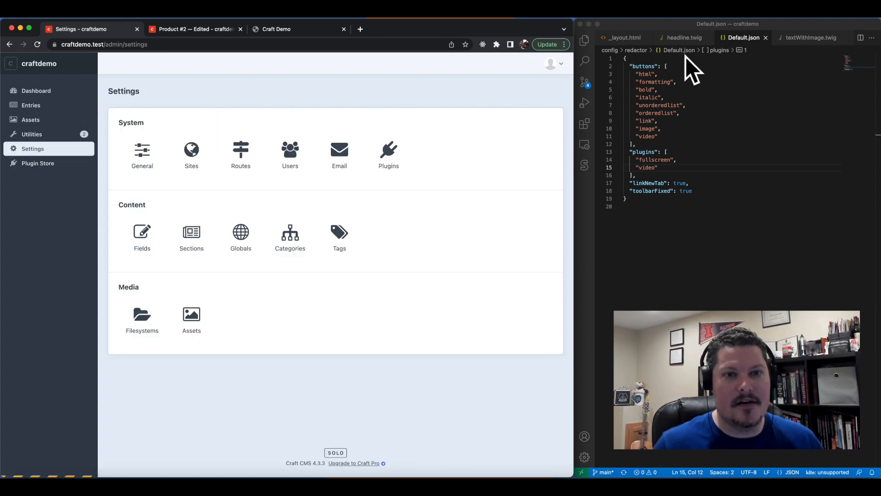
pyautogui.click(585, 41)
pyautogui.click(585, 41)
pyautogui.click(586, 41)
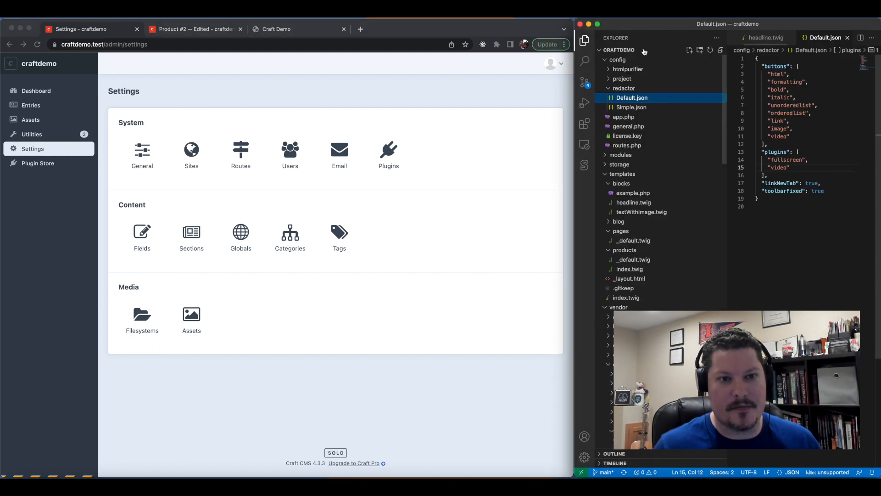
pyautogui.click(606, 60)
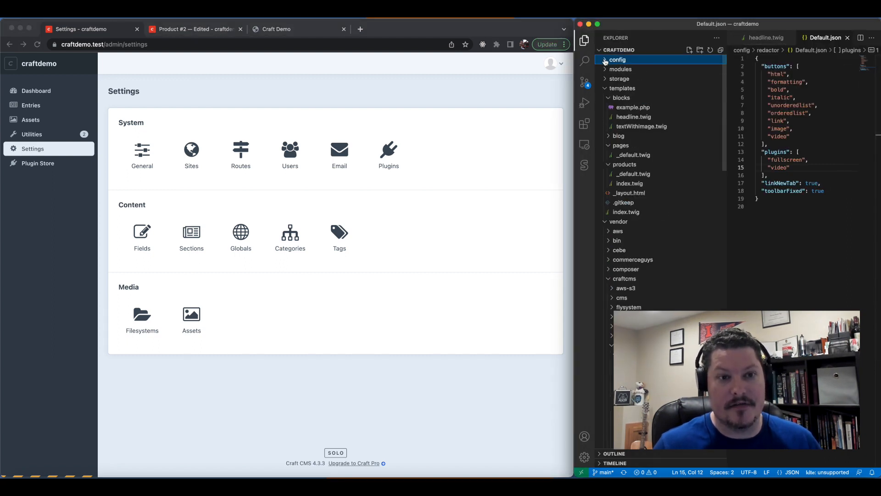
pyautogui.click(606, 60)
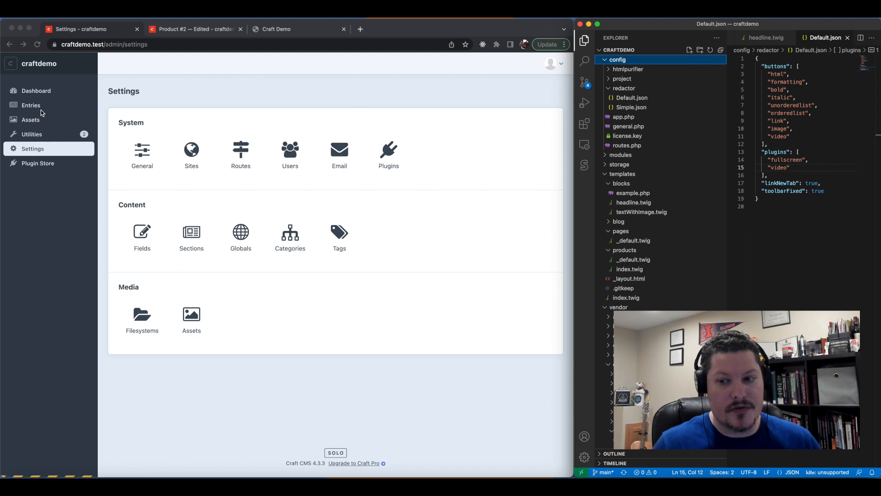
# In the Craft control panel, open the Page Builder field and show the Headline block's Headline field settings down to Redactor Config
pyautogui.click(144, 239)
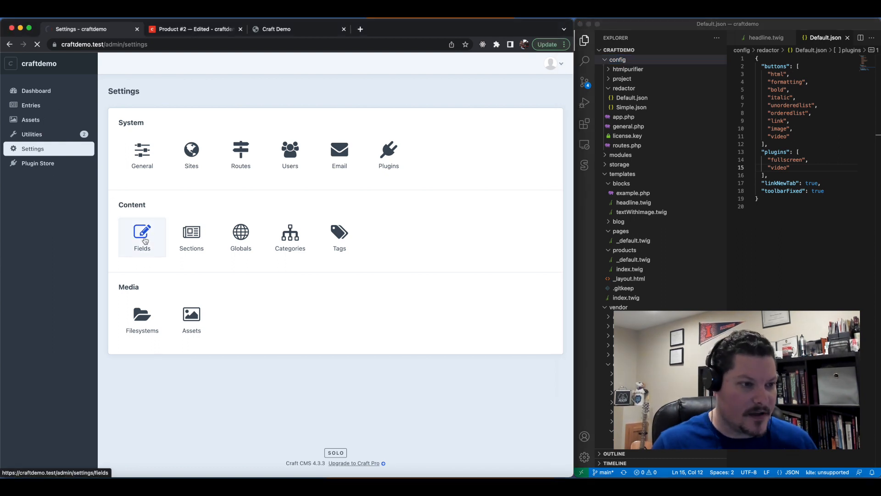
pyautogui.click(220, 139)
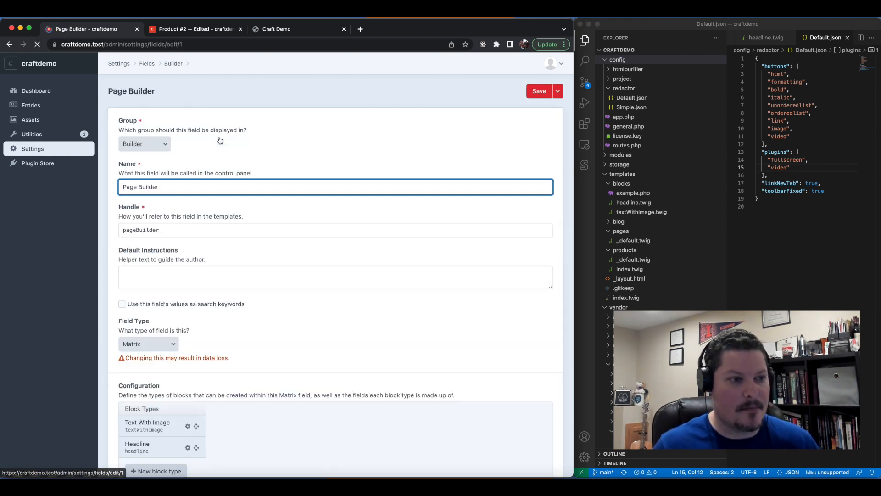
pyautogui.scroll(-5, 184, 270)
pyautogui.click(155, 331)
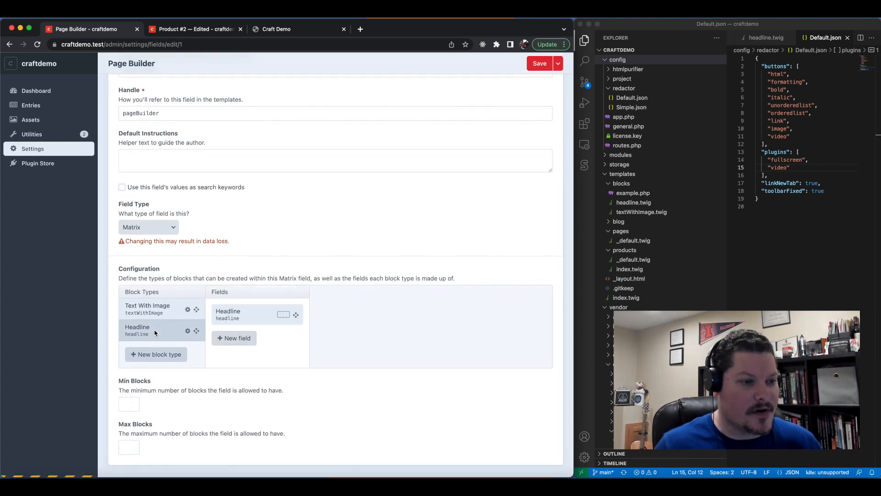
pyautogui.click(228, 316)
pyautogui.scroll(-3, 321, 298)
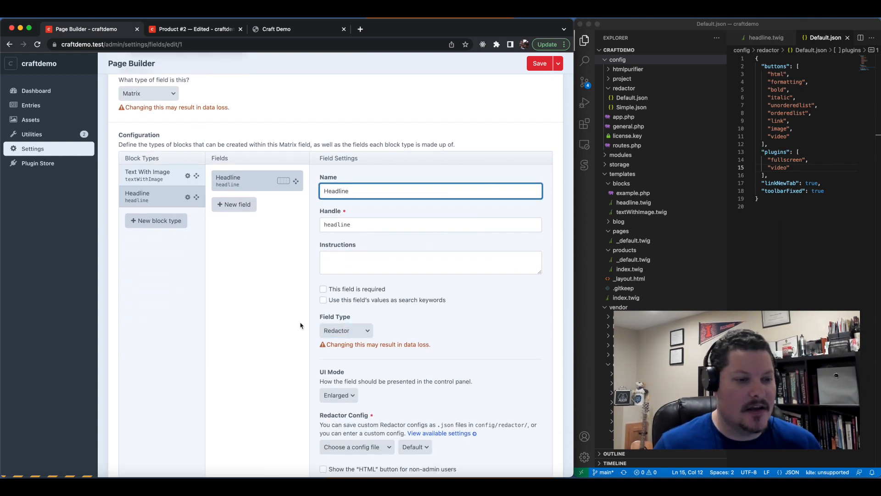
pyautogui.scroll(-3, 345, 307)
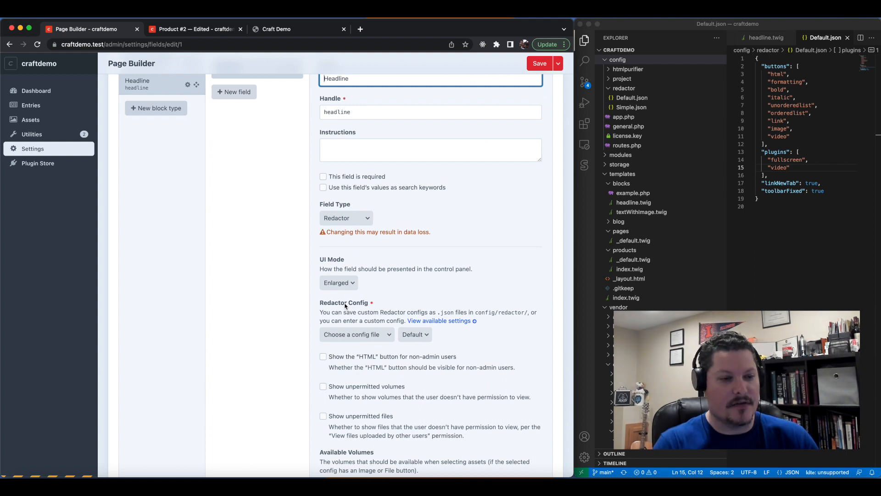
# Examine the Headline field's available Redactor config files and config source options, keeping a chosen config file set to Default
pyautogui.scroll(-1, 381, 296)
pyautogui.click(423, 291)
pyautogui.click(424, 292)
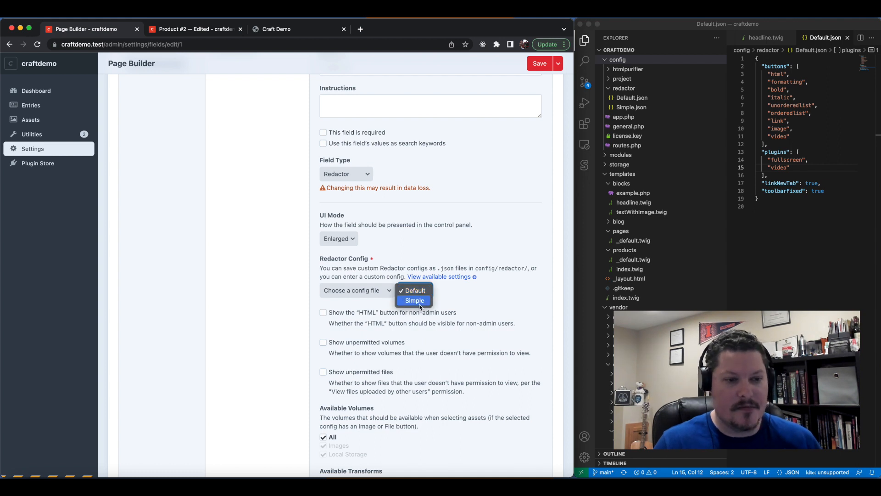
pyautogui.click(462, 301)
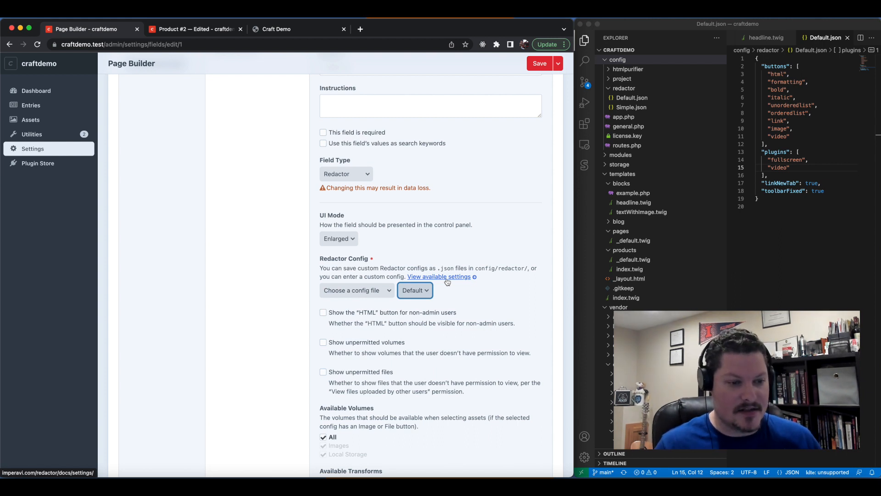
pyautogui.scroll(5, 261, 285)
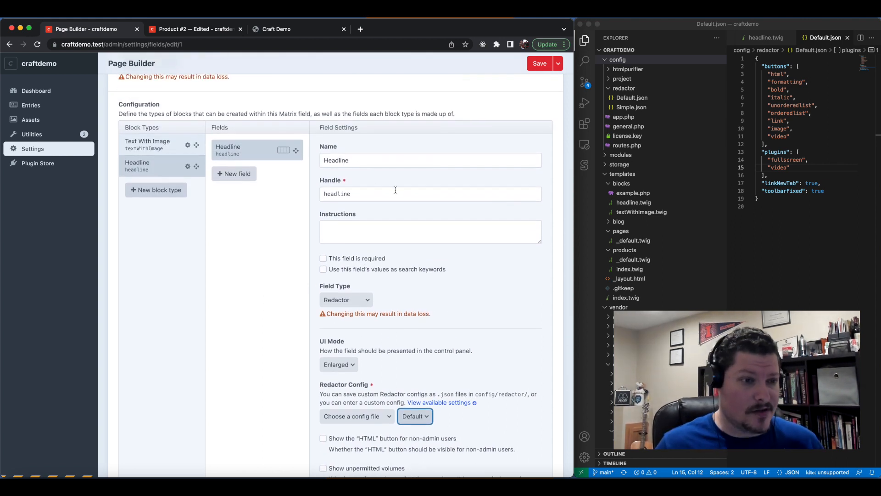
pyautogui.scroll(-6, 399, 209)
pyautogui.click(357, 154)
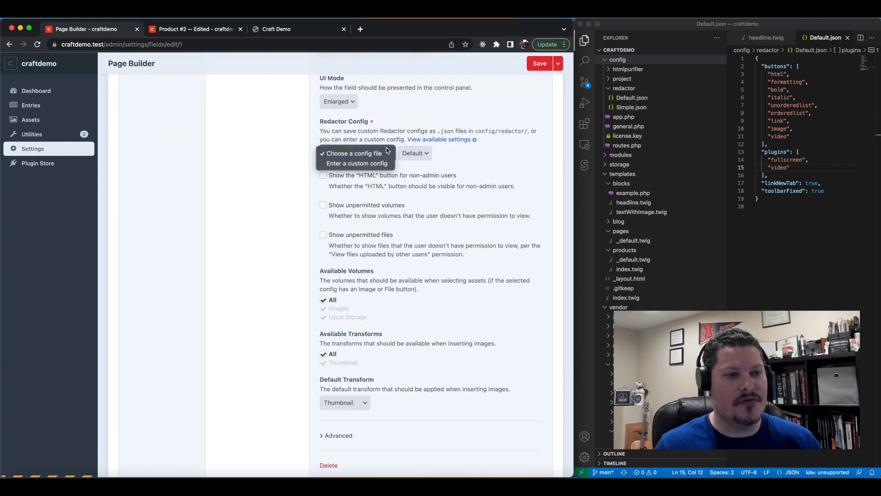
pyautogui.click(372, 154)
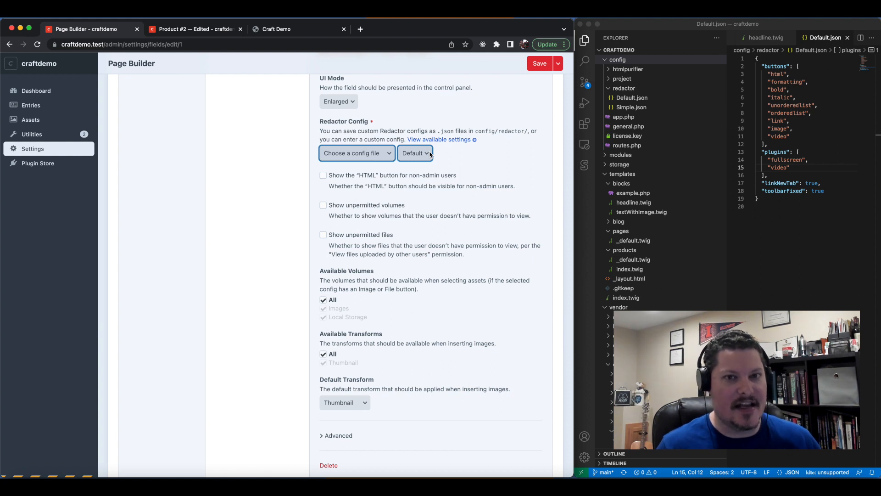
# Switch the Headline field to a custom Redactor config and paste in the full contents of Default.json from VS Code
pyautogui.click(373, 155)
pyautogui.click(359, 165)
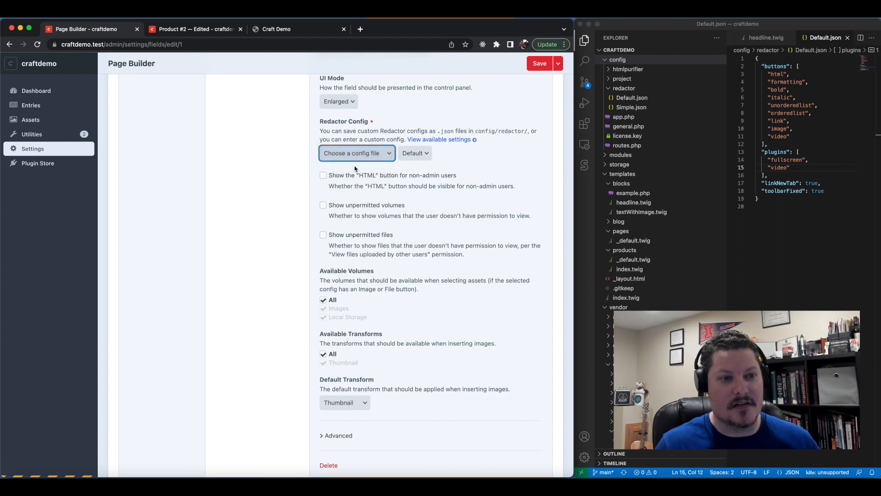
pyautogui.click(380, 201)
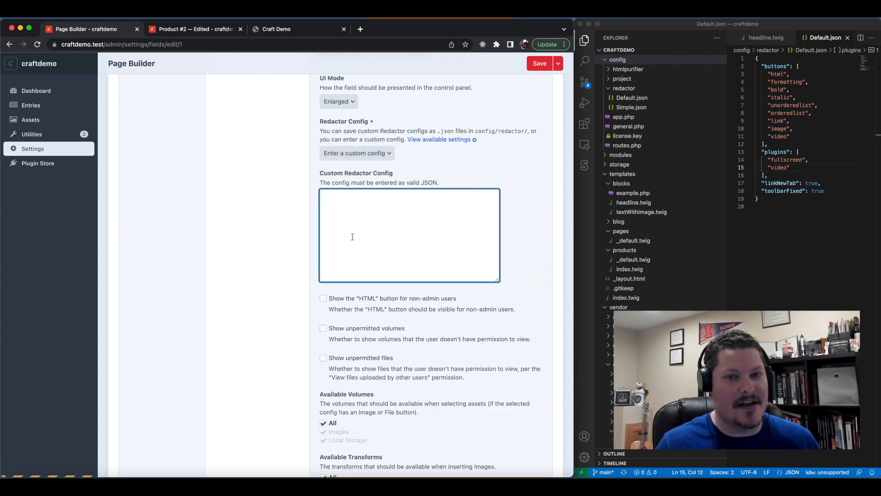
pyautogui.click(772, 208)
pyautogui.press('super+a')
pyautogui.press('super+c')
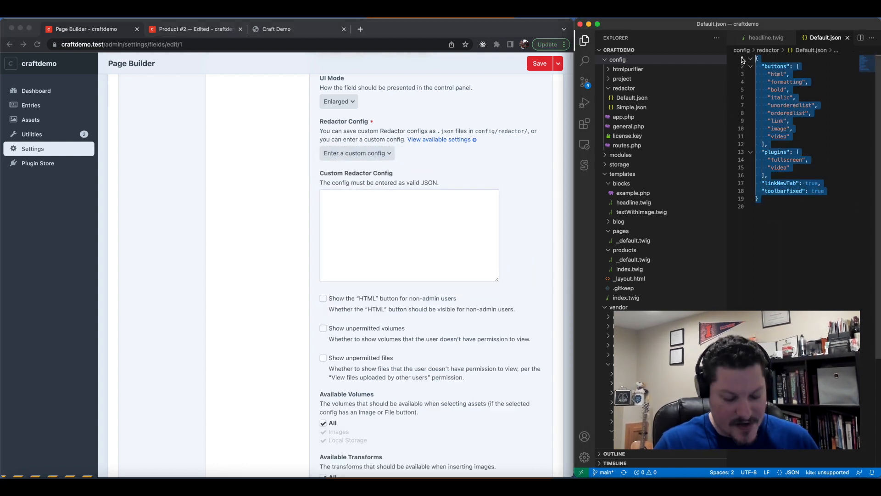
pyautogui.click(460, 218)
pyautogui.press('super+v')
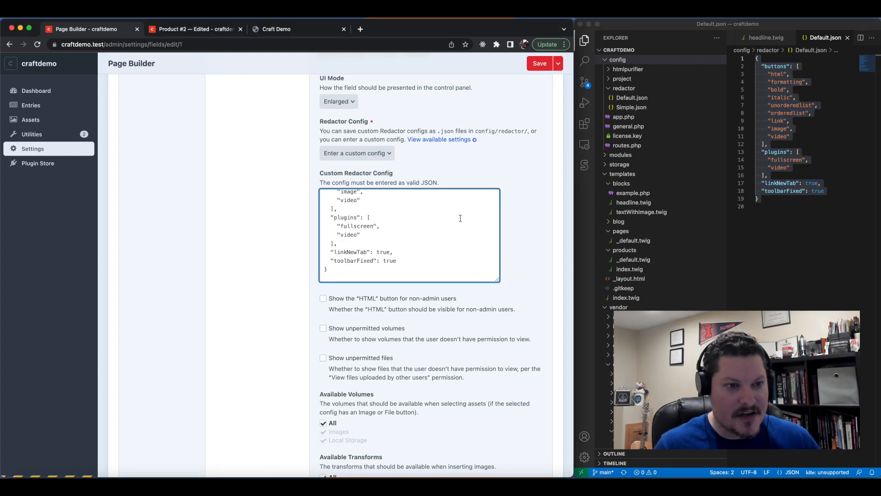
# Clear the pasted JSON from the custom Redactor config and deselect the code in Default.json
pyautogui.moveTo(336, 274); pyautogui.dragTo(307, 167)
pyautogui.press('BackSpace')
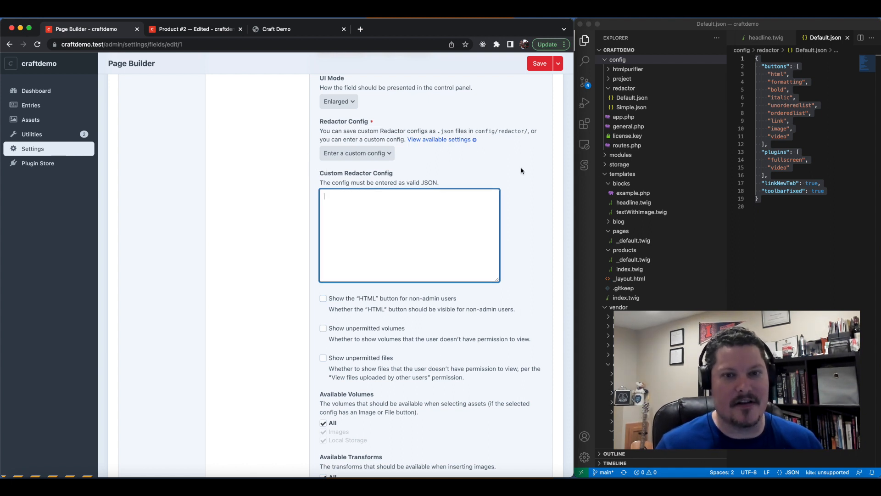
pyautogui.click(792, 200)
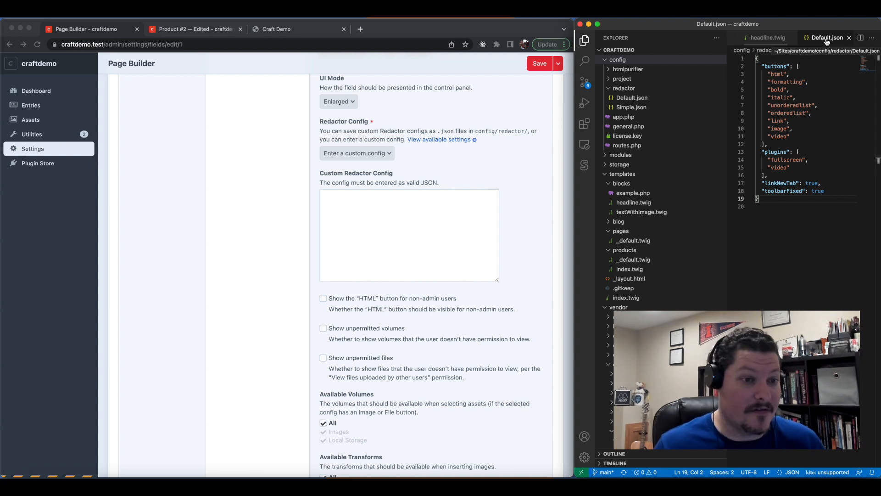
# View Redactor's available settings documentation in a new browser tab, and return to the Page Builder field
pyautogui.rightClick(436, 142)
pyautogui.click(460, 146)
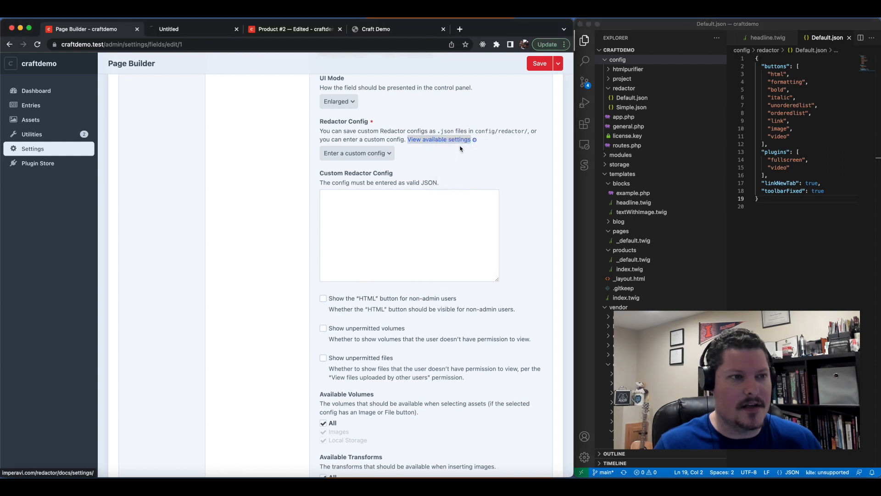
pyautogui.click(189, 33)
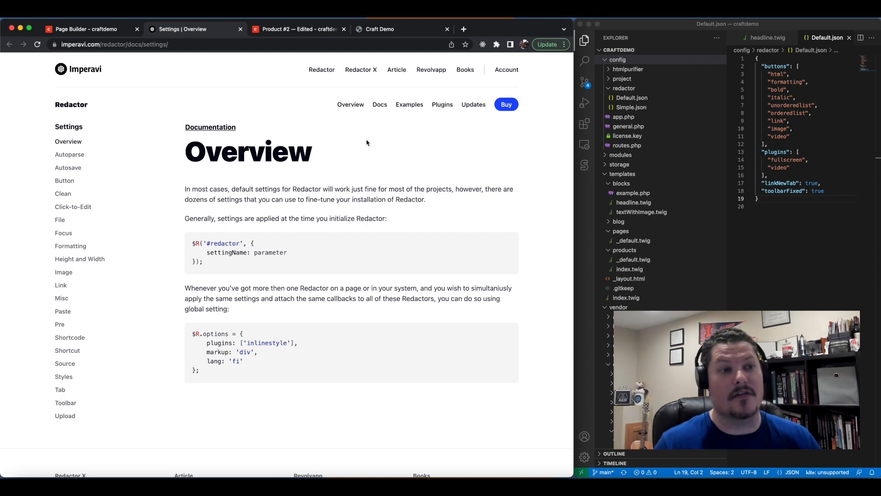
pyautogui.click(87, 31)
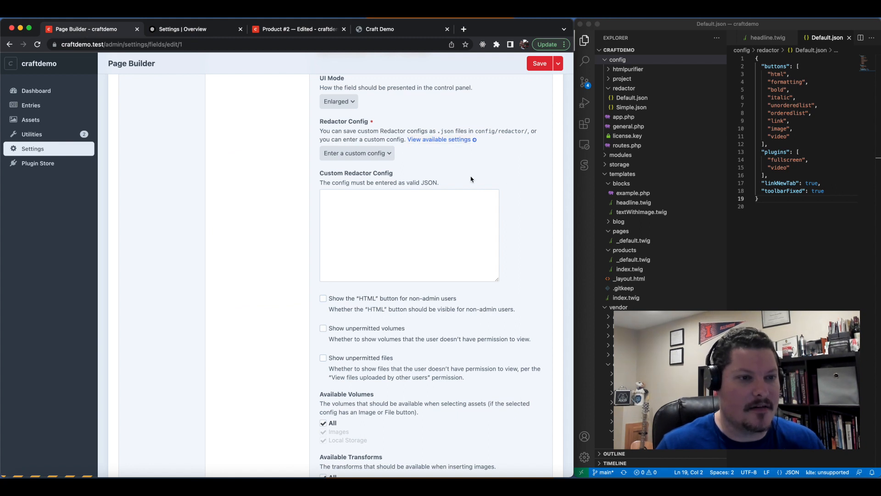
# Set the Headline field's Redactor Config source back to choosing a config file
pyautogui.click(353, 152)
pyautogui.click(354, 145)
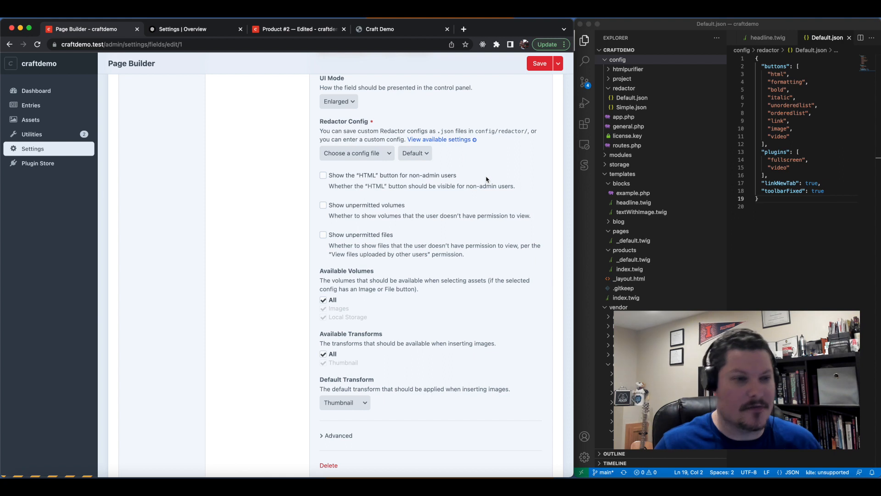
# Examine the Headline field's available volumes, available transforms and Default Transform choices
pyautogui.scroll(-1, 487, 179)
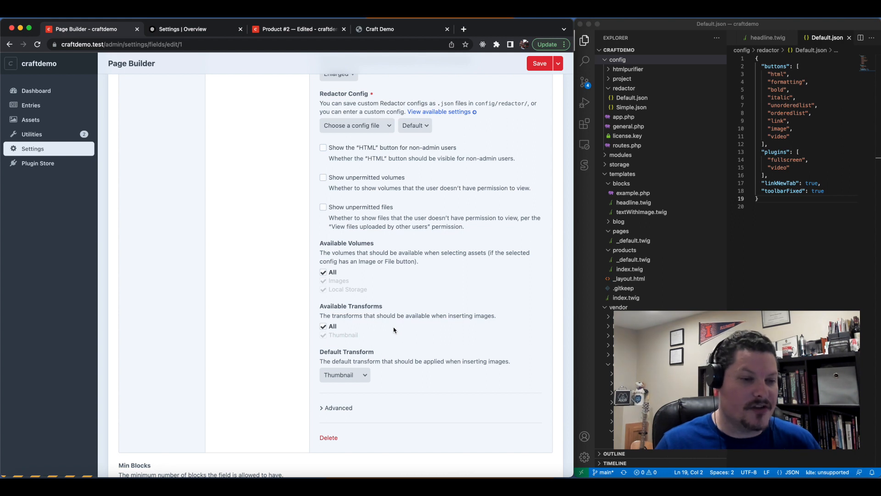
pyautogui.scroll(-2, 417, 292)
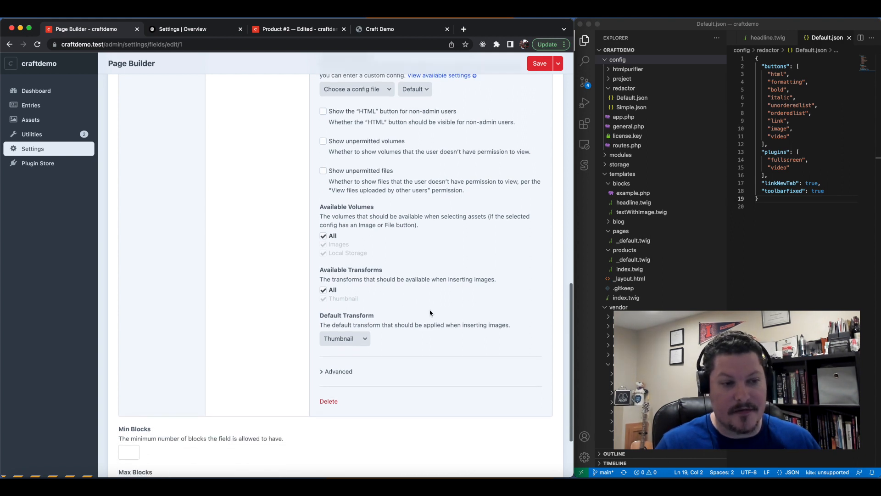
pyautogui.click(358, 340)
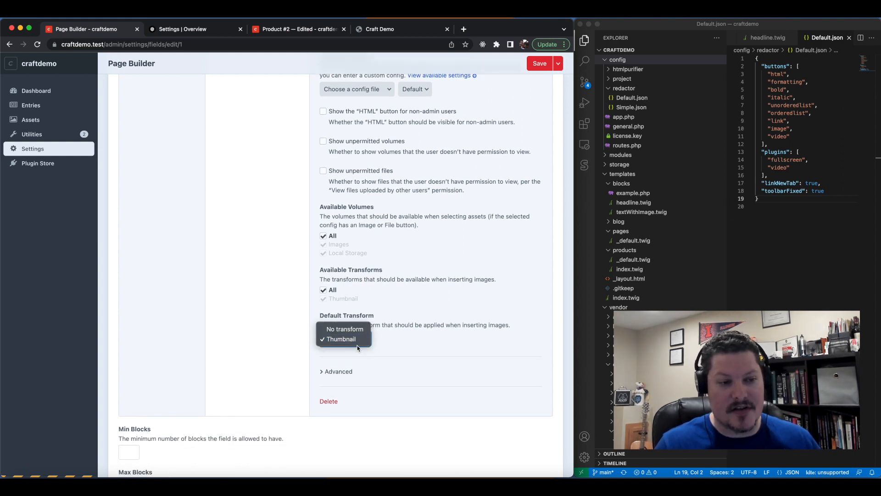
pyautogui.click(409, 308)
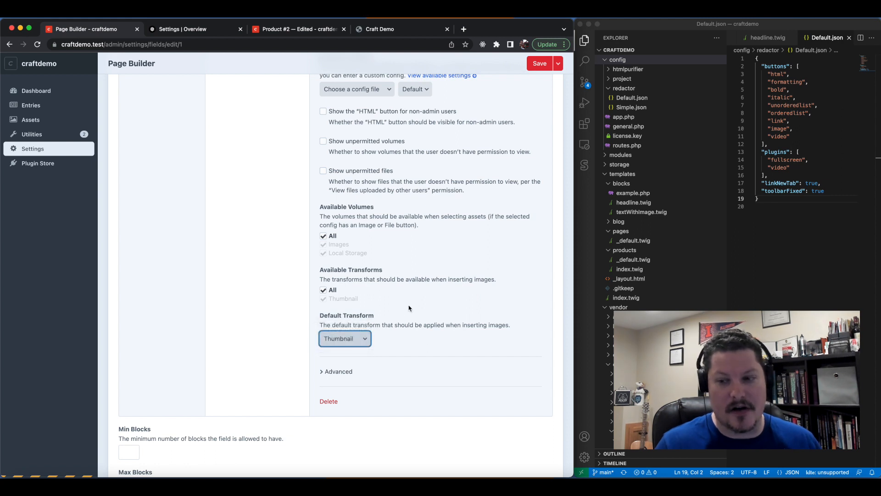
# Expand the Headline field's advanced settings and enable Purify HTML
pyautogui.click(337, 372)
pyautogui.scroll(-5, 423, 336)
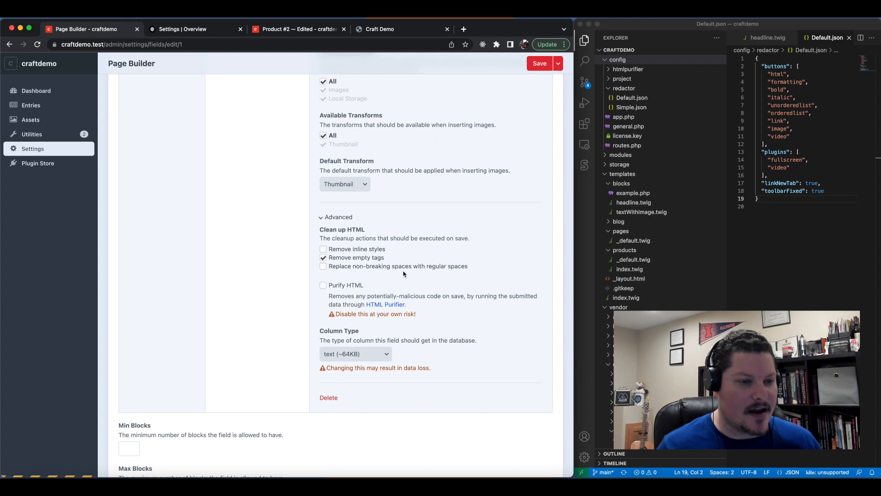
pyautogui.click(323, 285)
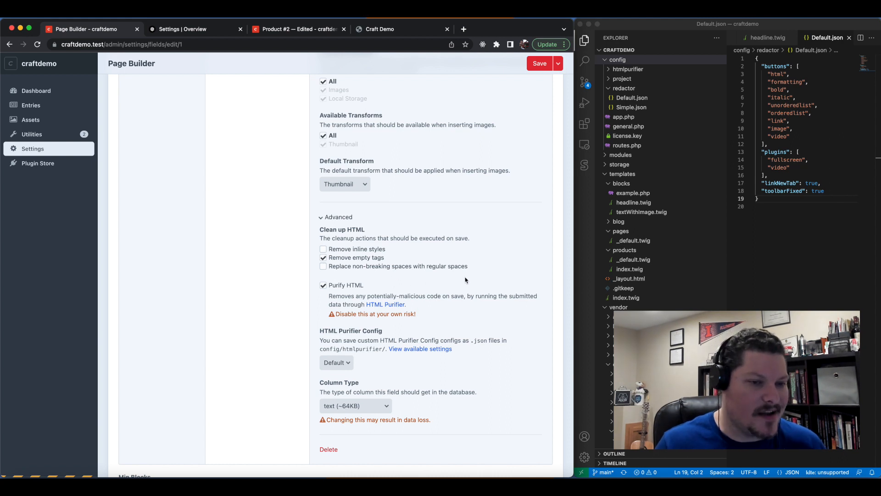
# Try the Headline field's option to replace non-breaking spaces with regular spaces, and switch it back off
pyautogui.click(324, 268)
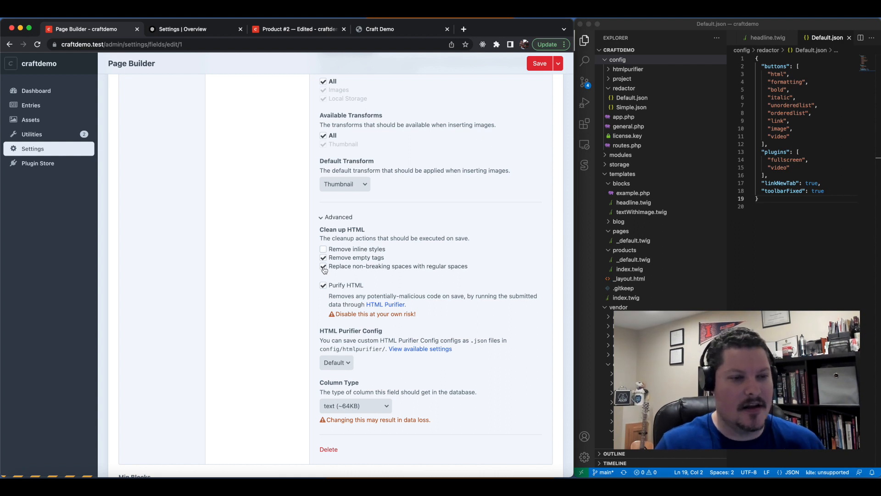
pyautogui.click(324, 268)
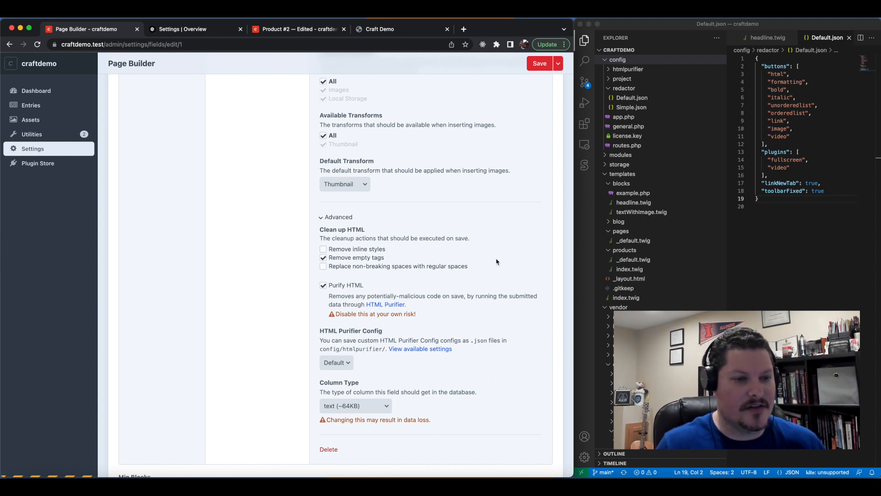
# Examine the Headline field's HTML Purifier Config and Column Type choices without changing them
pyautogui.scroll(-1, 502, 259)
pyautogui.scroll(-1, 501, 258)
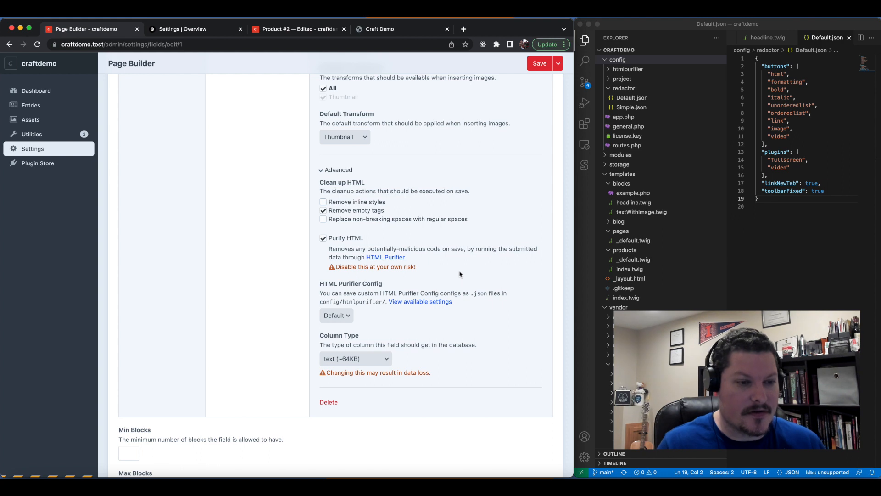
pyautogui.scroll(-2, 459, 274)
pyautogui.click(347, 320)
pyautogui.click(372, 298)
pyautogui.click(391, 321)
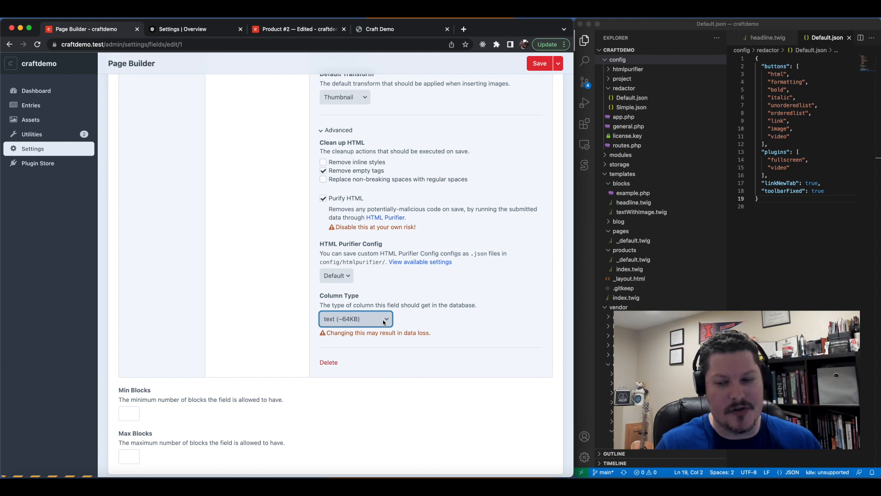
pyautogui.click(383, 322)
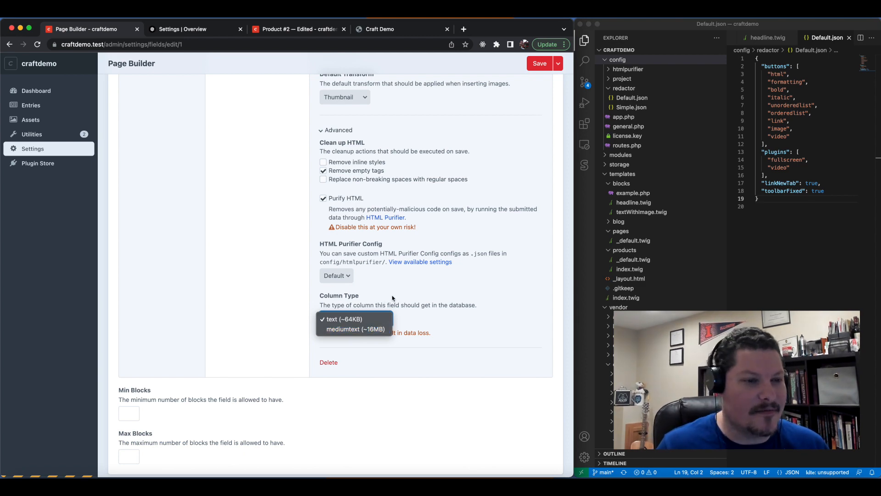
pyautogui.click(464, 288)
# Return to the Redactor settings overview in the Imperavi documentation
pyautogui.scroll(10, 415, 285)
pyautogui.scroll(6, 415, 285)
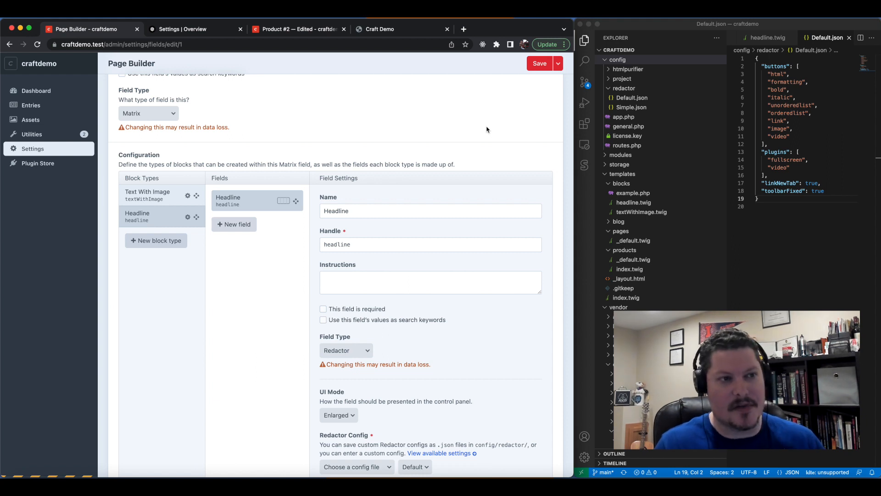
pyautogui.click(205, 31)
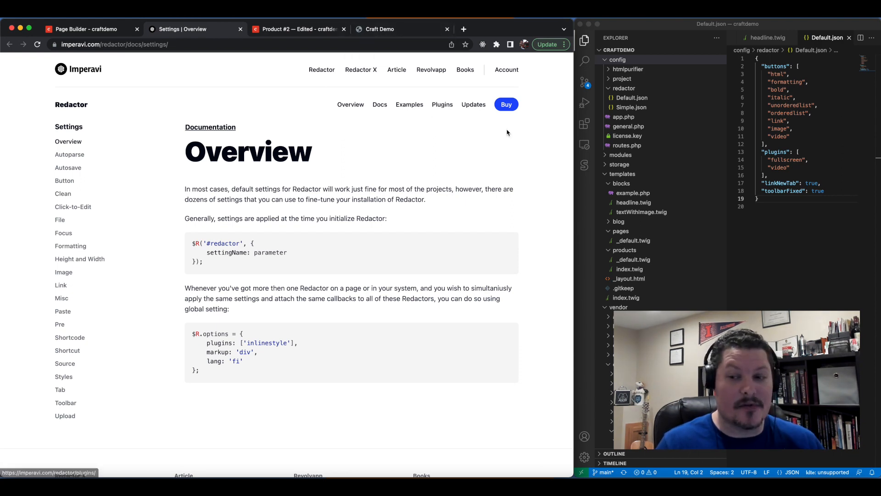
# Switch to VS Code and collapse the vendor, web, products, pages and templates folders in the project tree
pyautogui.click(606, 309)
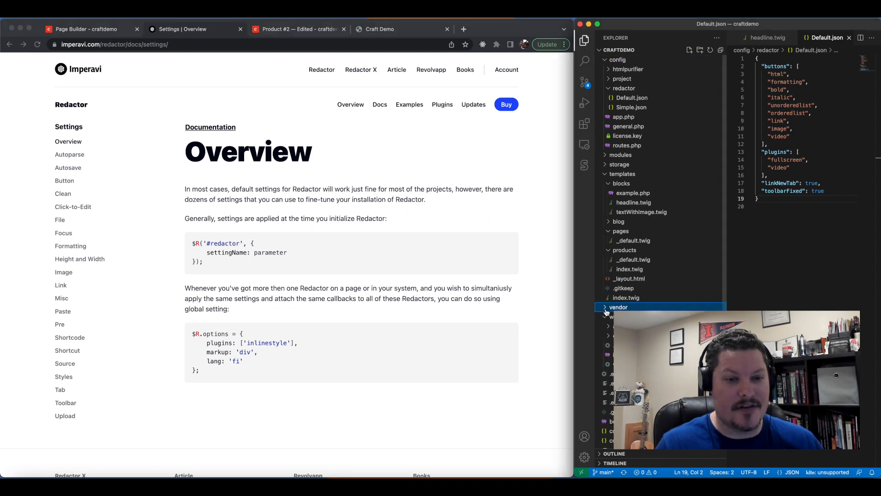
pyautogui.click(606, 317)
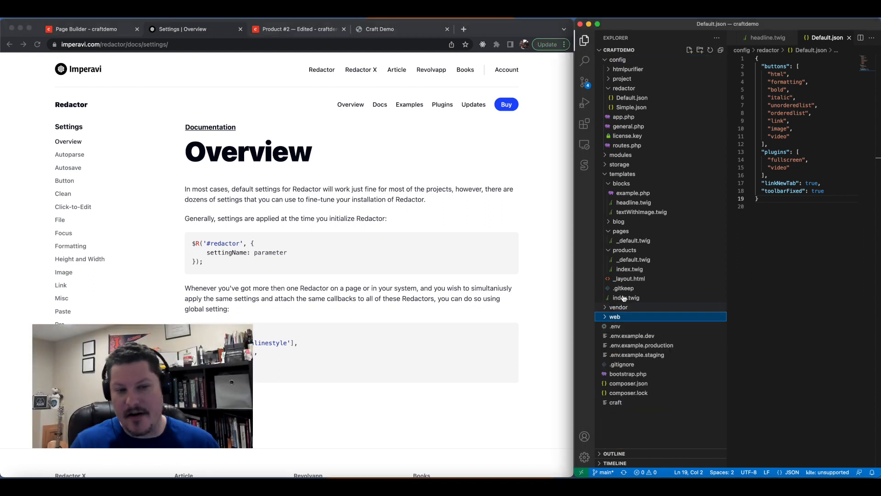
pyautogui.click(609, 250)
pyautogui.click(608, 232)
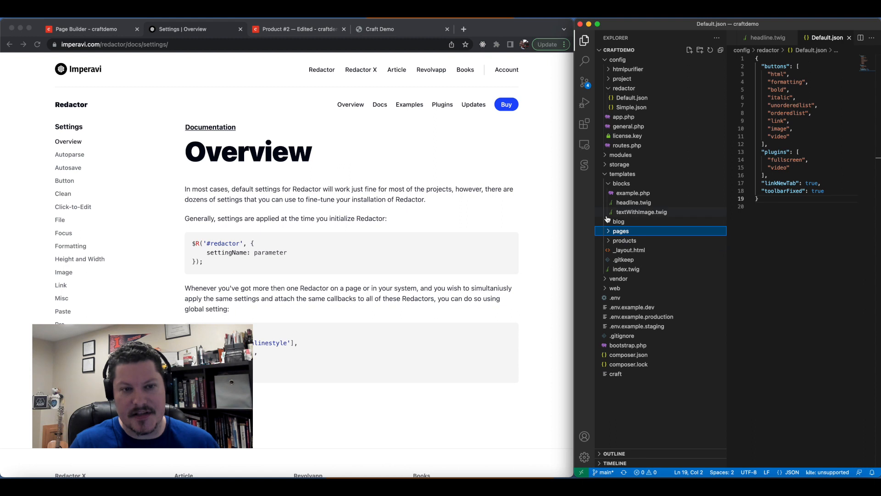
pyautogui.click(605, 177)
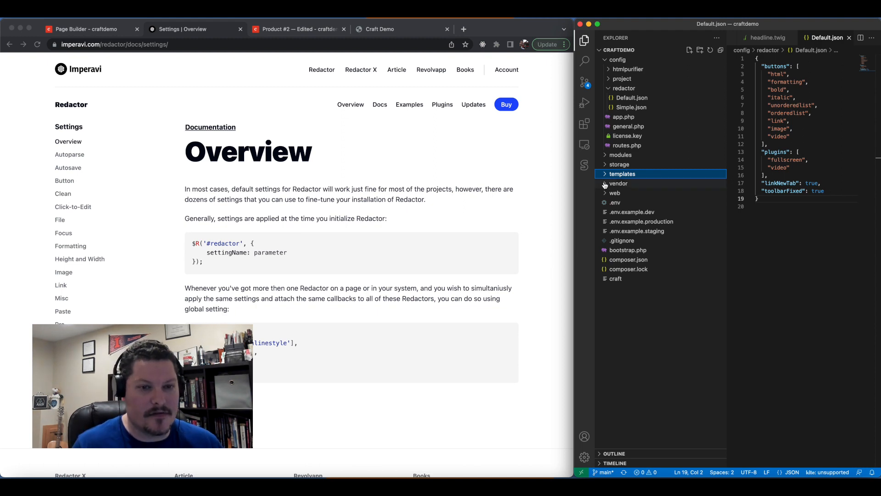
pyautogui.click(606, 185)
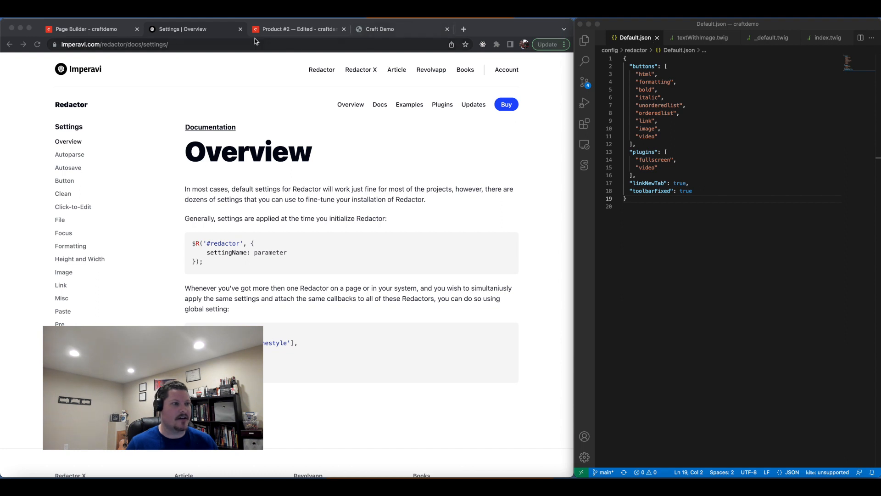
# Switch to the Product #2 entry in the browser and reload it to view the Headline editor's current toolbar
pyautogui.click(101, 32)
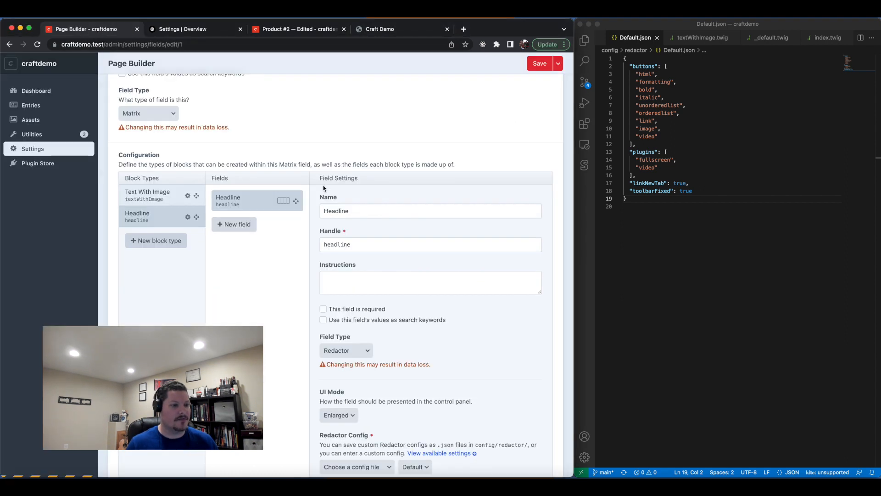
pyautogui.click(259, 34)
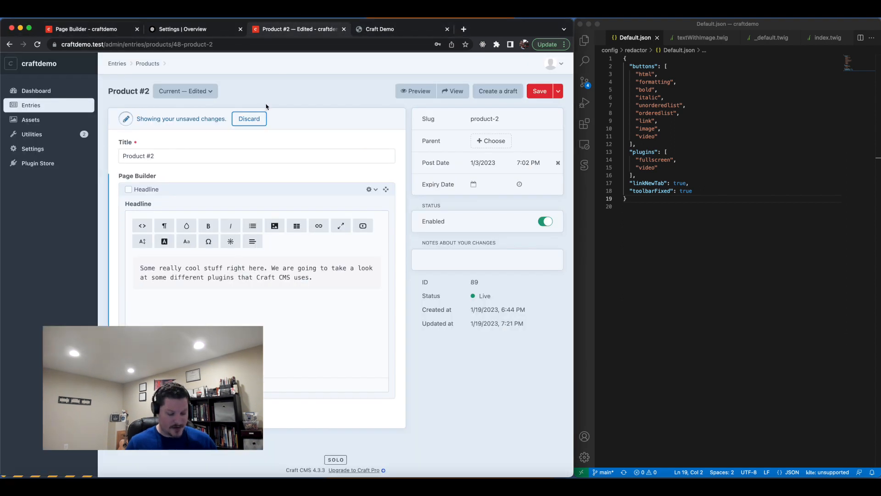
pyautogui.click(38, 45)
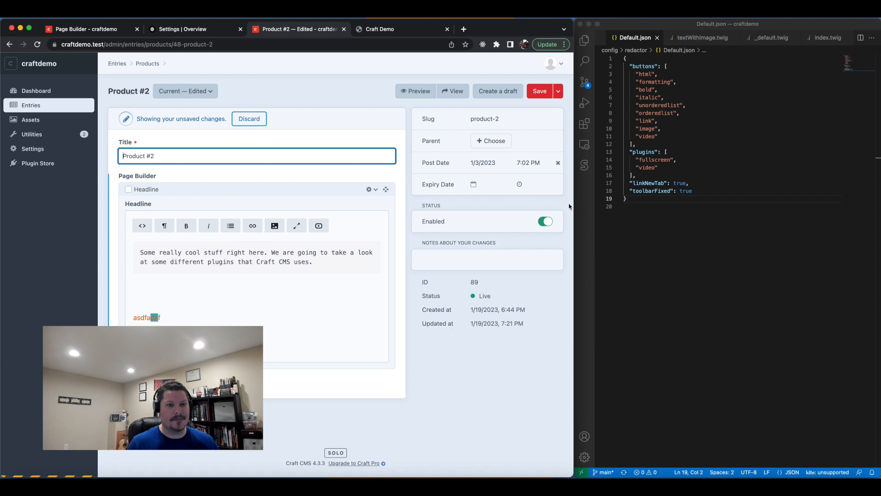
# Add "alignment" after "video" in the plugins list of Default.json, save the file, and reload the Product #2 entry
pyautogui.click(673, 152)
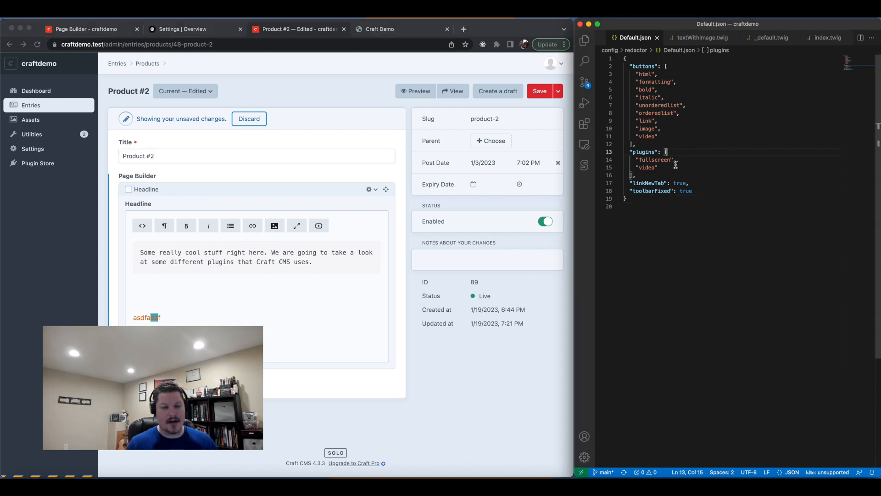
pyautogui.doubleClick(645, 153)
pyautogui.click(662, 167)
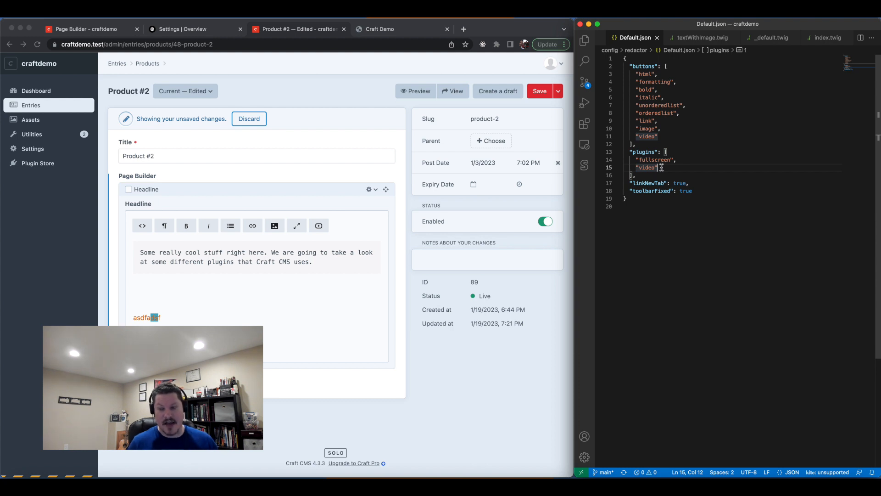
pyautogui.write(',')
pyautogui.press('Return')
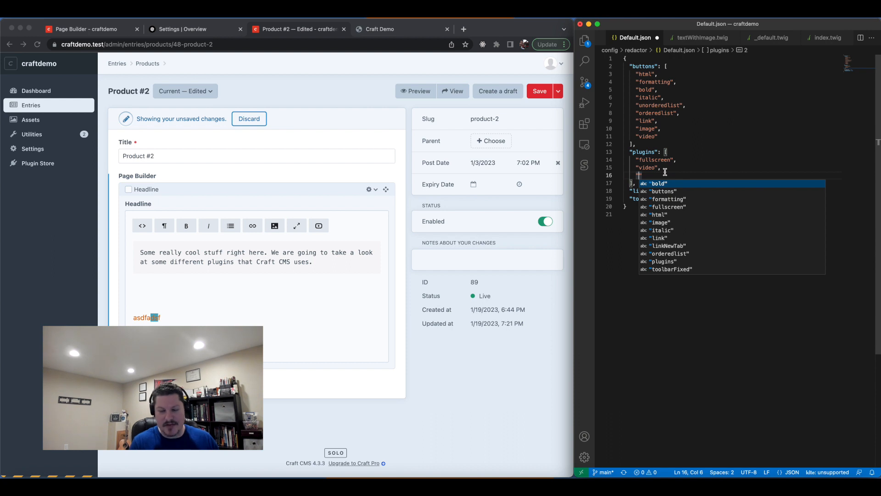
pyautogui.write('ali')
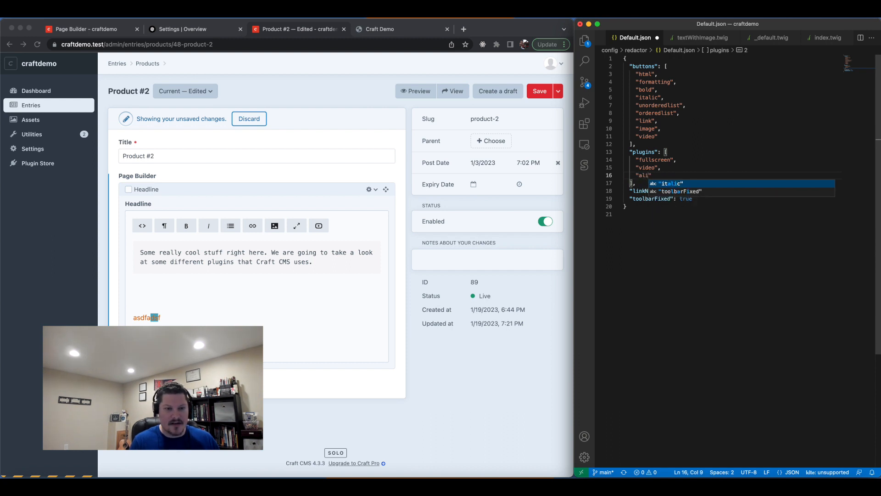
pyautogui.write('gnment')
pyautogui.press('Right')
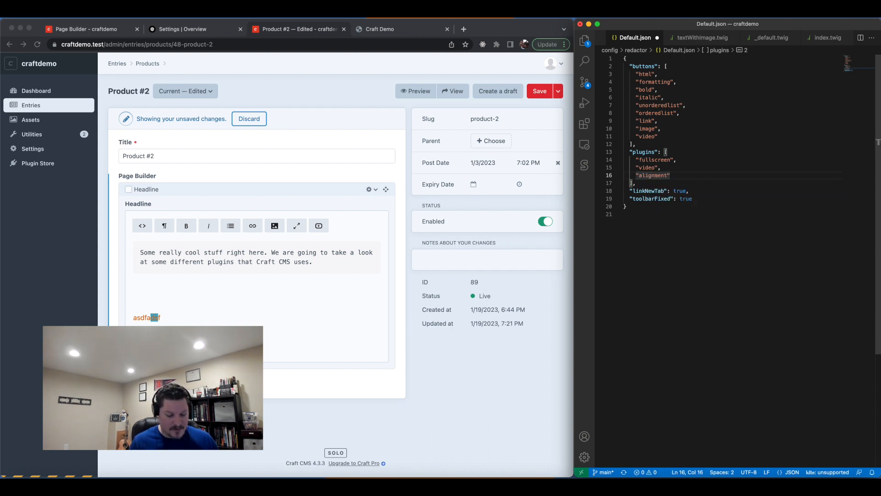
pyautogui.press('super+s')
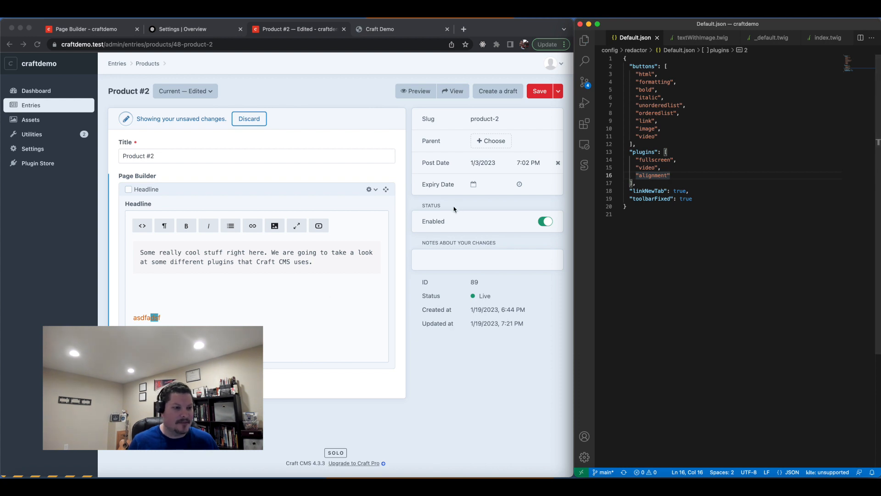
pyautogui.click(325, 295)
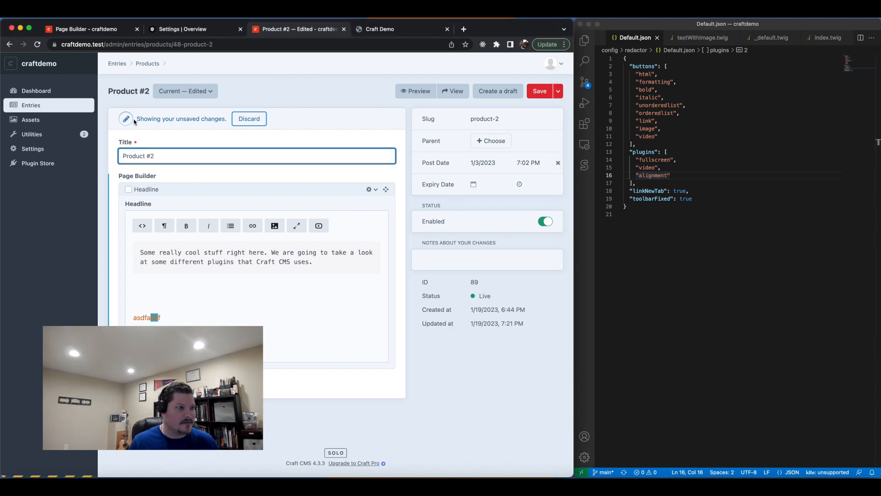
pyautogui.click(39, 44)
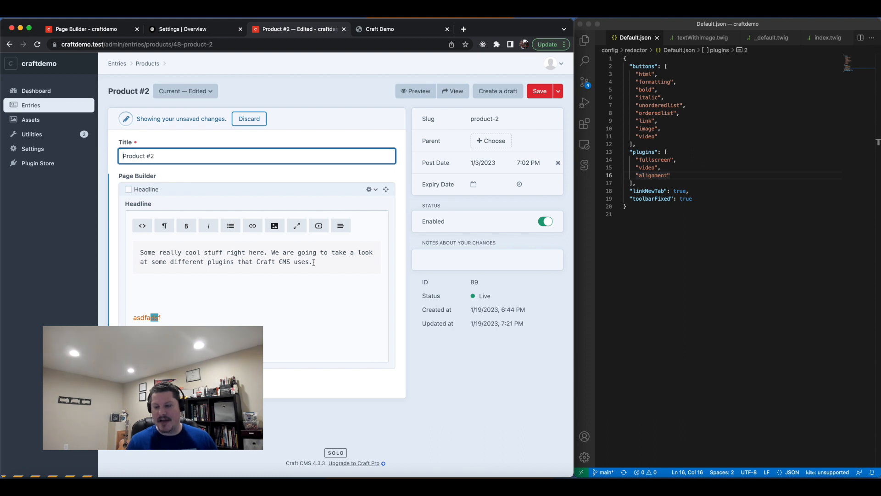
# Add "counter" after "alignment" in the plugins list of Default.json and save the file
pyautogui.click(661, 136)
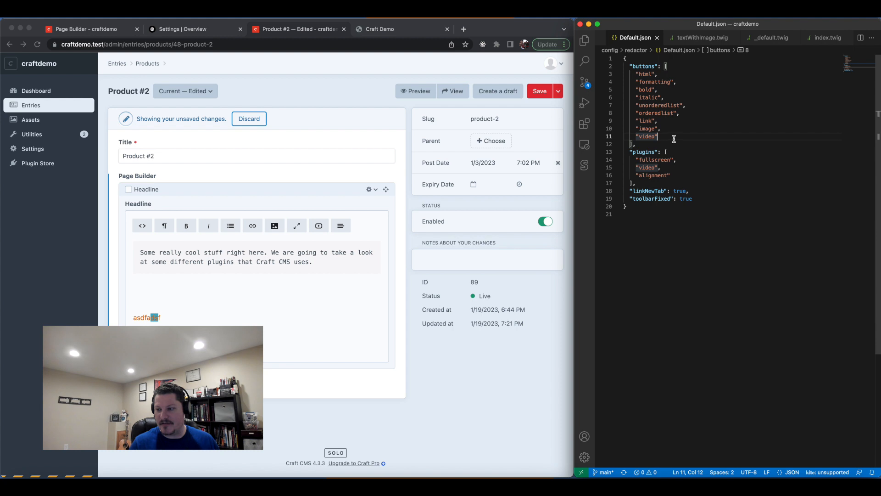
pyautogui.click(679, 175)
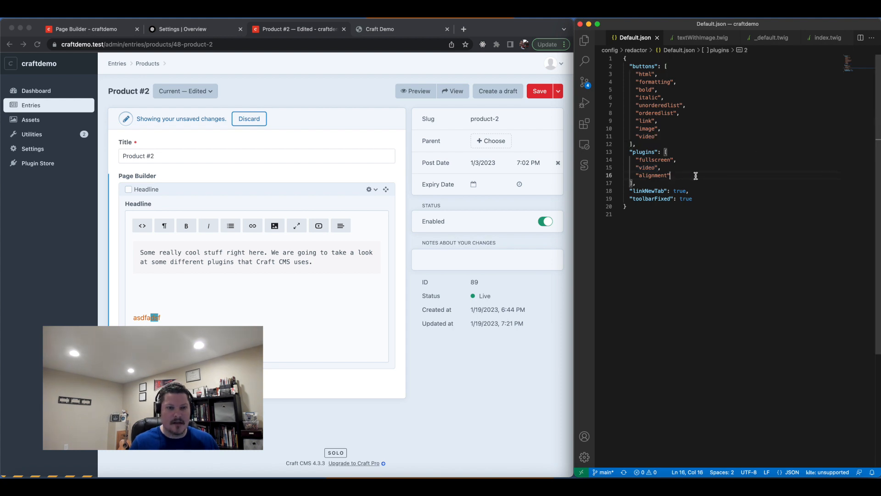
pyautogui.write(',')
pyautogui.press('Return')
pyautogui.write('"')
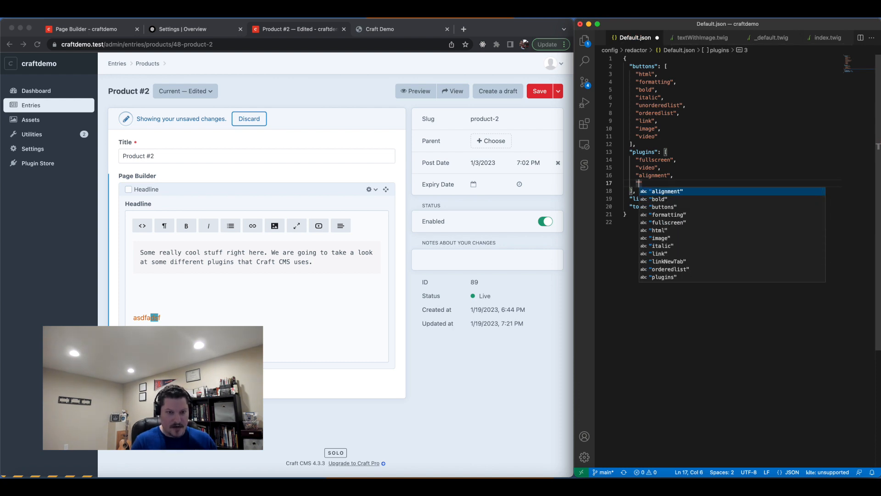
pyautogui.write('counter')
pyautogui.press('super+s')
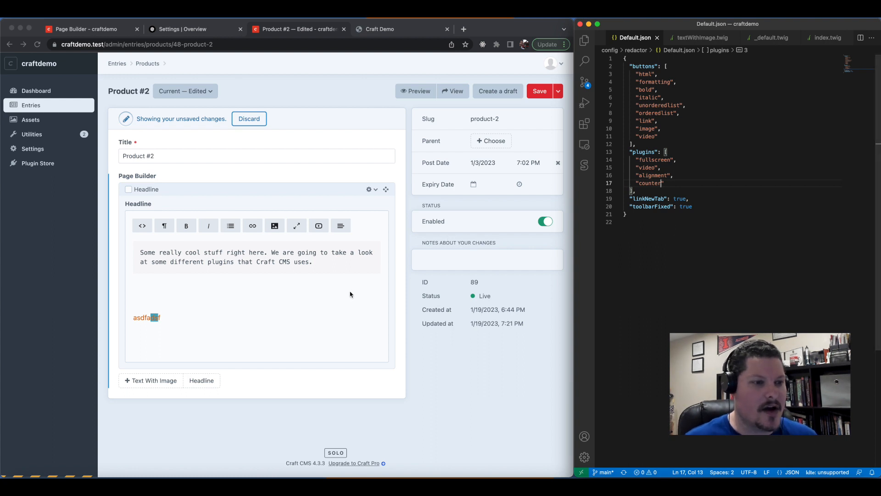
# Reload the Product #2 entry and examine the word and character counter below the Headline editor
pyautogui.click(275, 311)
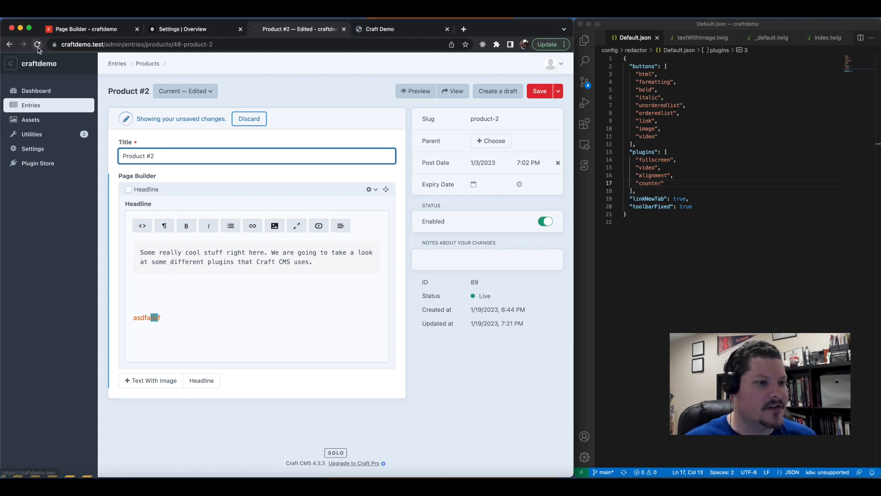
pyautogui.click(38, 46)
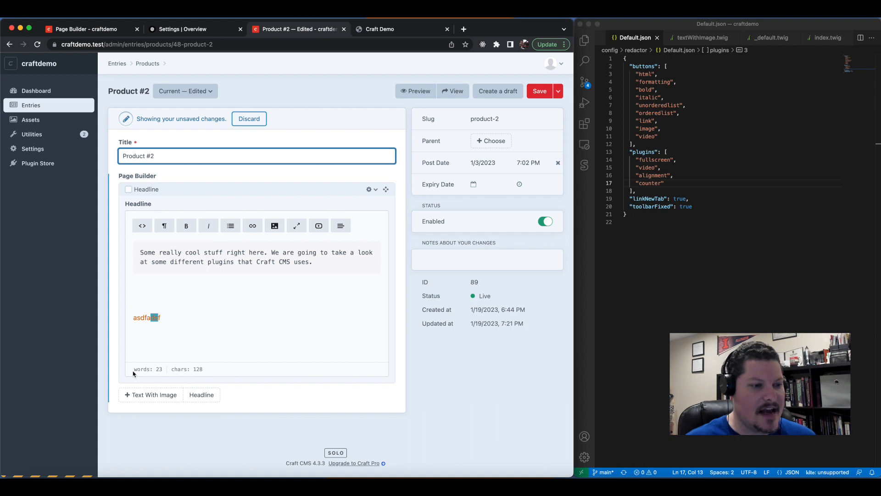
pyautogui.moveTo(134, 372); pyautogui.dragTo(205, 371)
pyautogui.click(210, 370)
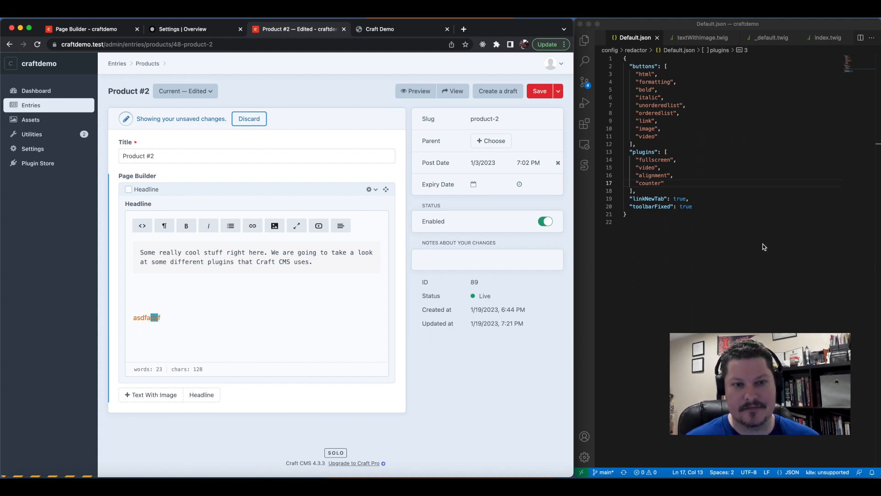
# Add "fontcolor" after "counter" in the plugins list of Default.json, save the file, and reload the Product #2 entry
pyautogui.click(722, 184)
pyautogui.write(',')
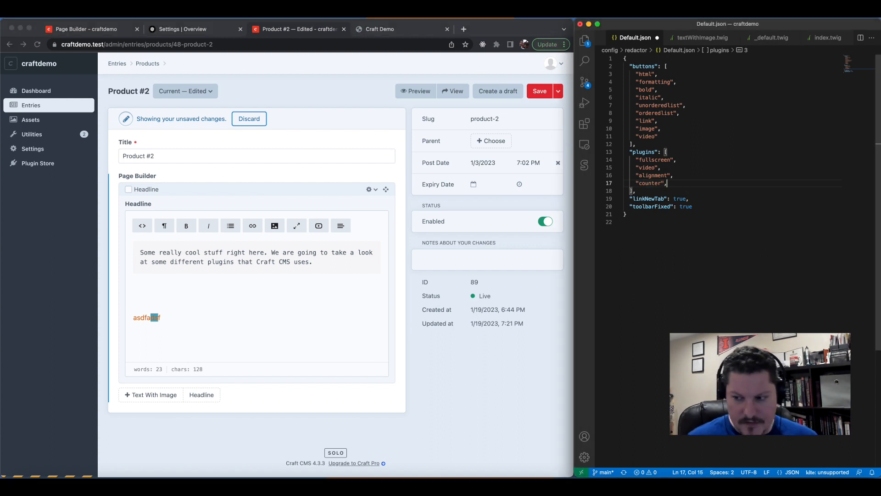
pyautogui.press('Return')
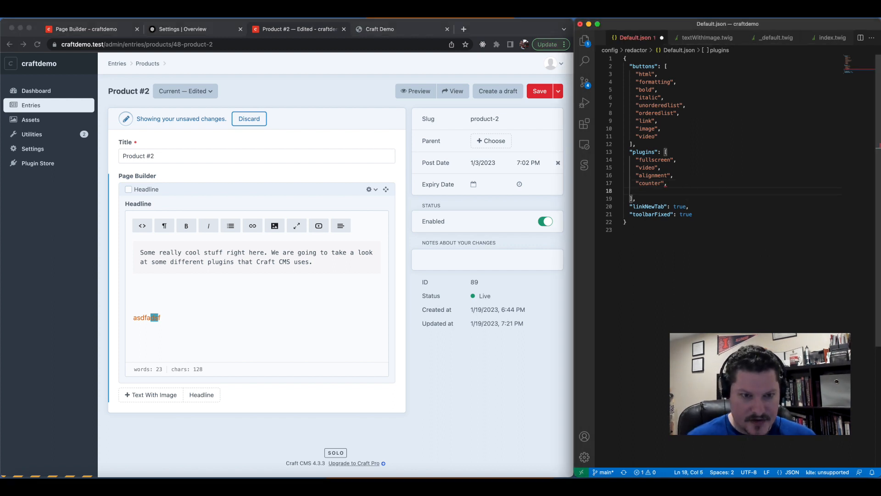
pyautogui.write('"')
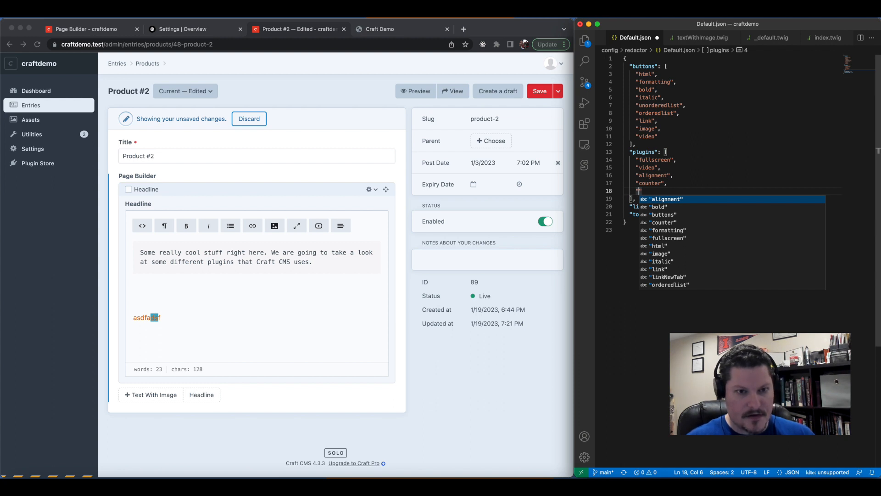
pyautogui.write('font')
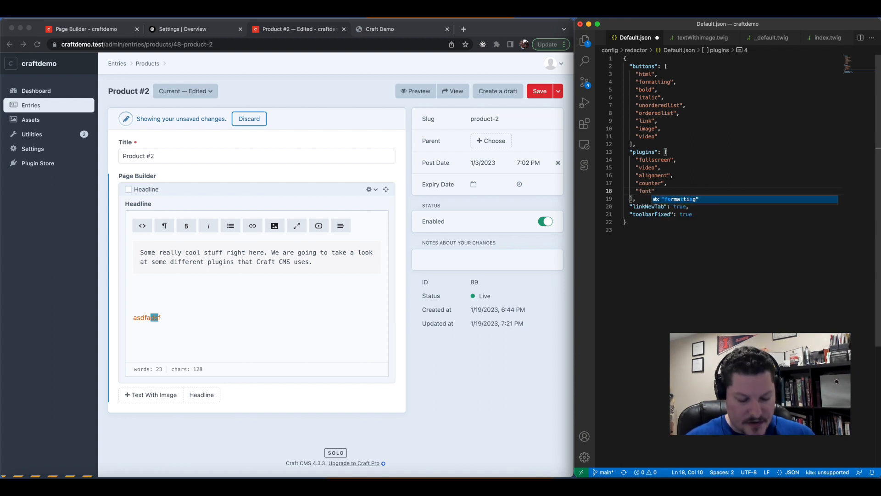
pyautogui.write('color')
pyautogui.press('super+s')
pyautogui.click(41, 46)
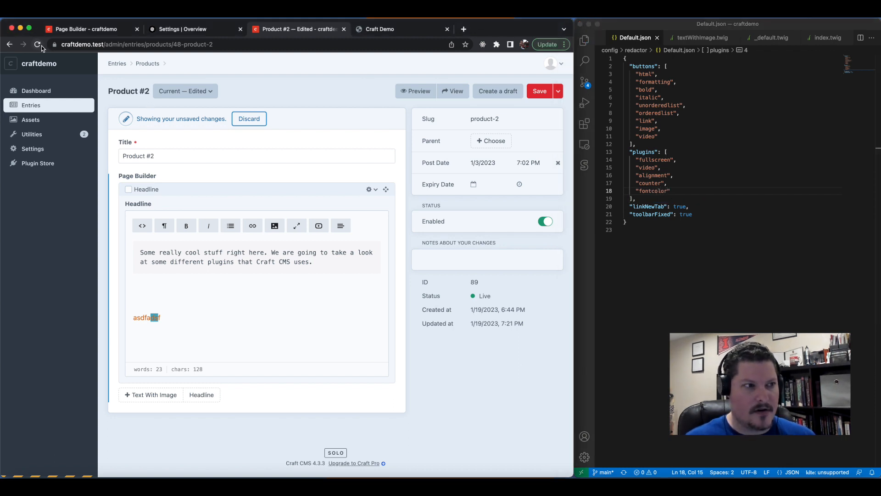
# Reload the Product #2 entry and examine the text and highlight palettes of the Headline editor's Font Color tool
pyautogui.click(40, 46)
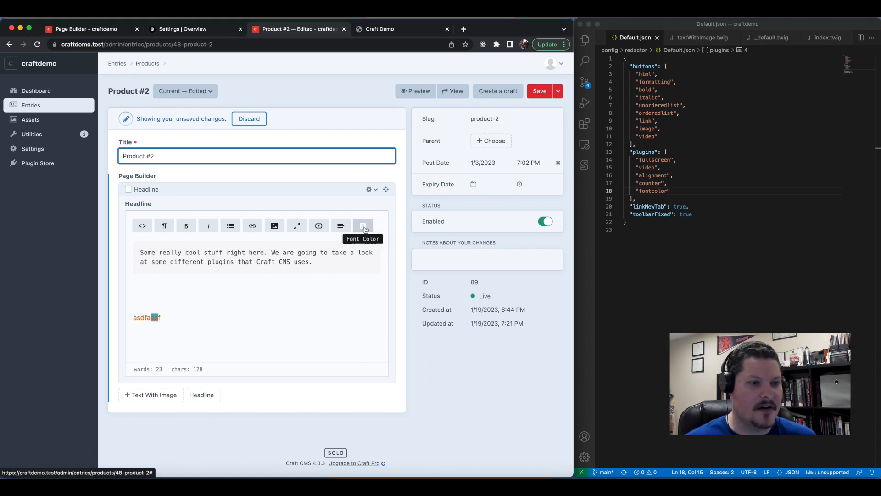
pyautogui.click(363, 226)
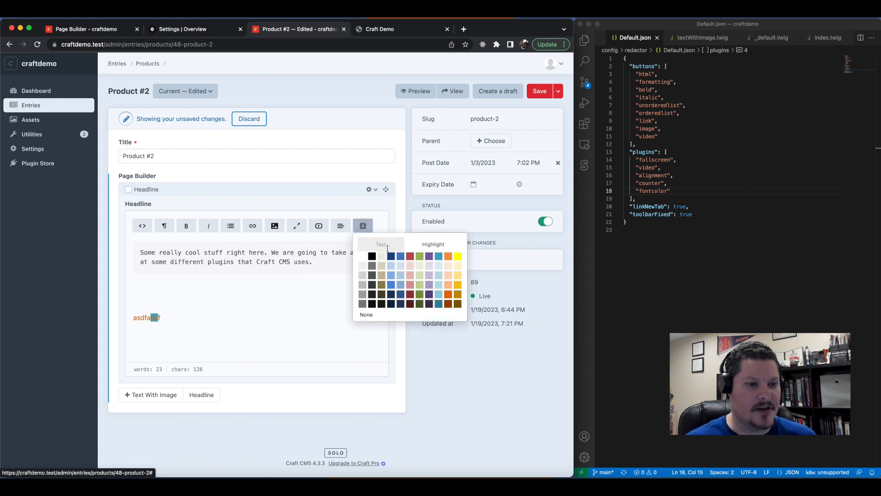
pyautogui.click(361, 227)
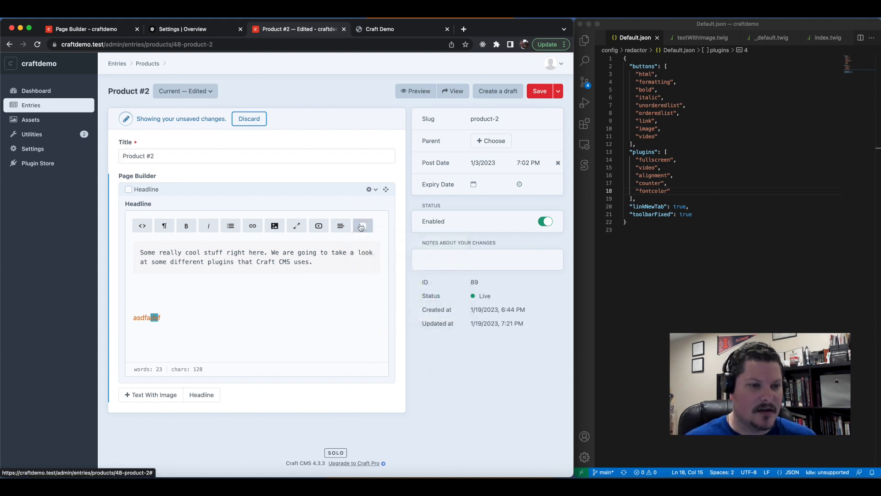
pyautogui.click(361, 227)
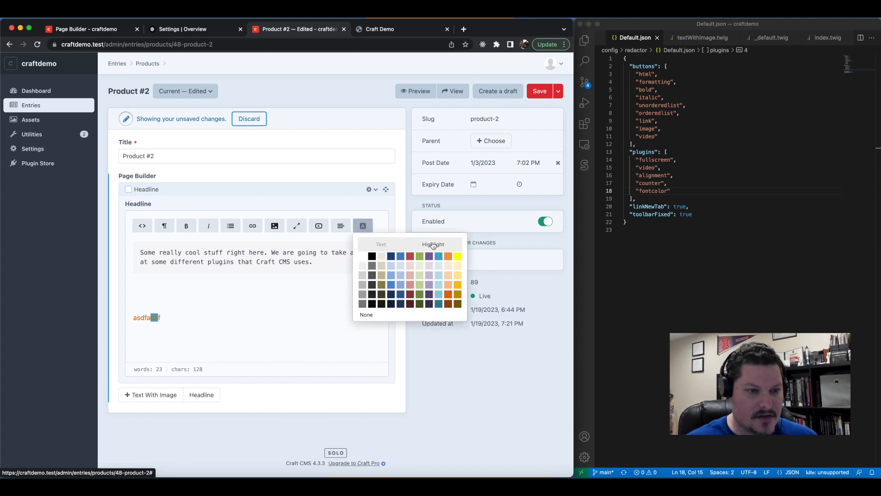
pyautogui.click(295, 290)
# Delete all existing content of the Headline field, including the leftover markup in its HTML source, and return to the visual editor
pyautogui.moveTo(164, 319); pyautogui.dragTo(125, 321)
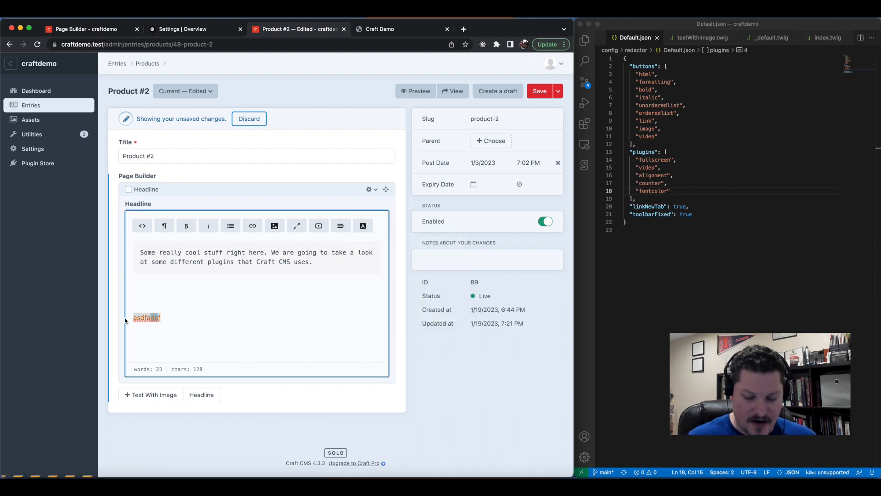
pyautogui.press('BackSpace')
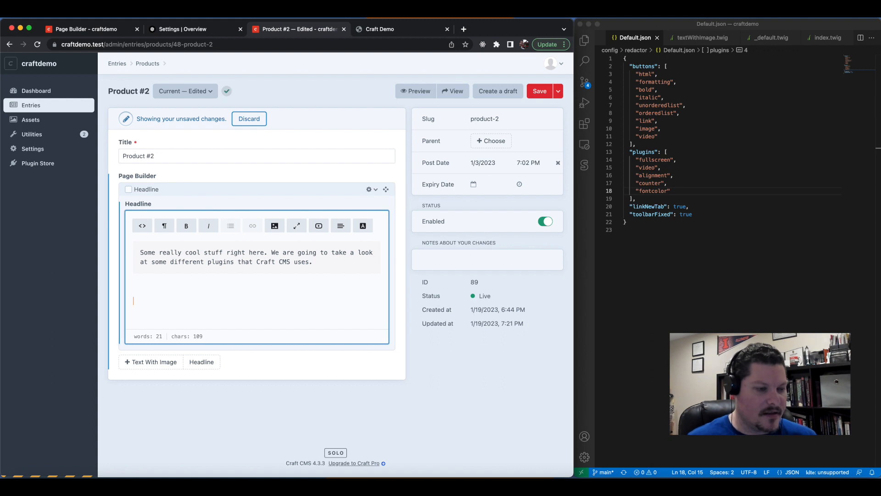
pyautogui.press('BackSpace')
pyautogui.press('Down')
pyautogui.write('\\')
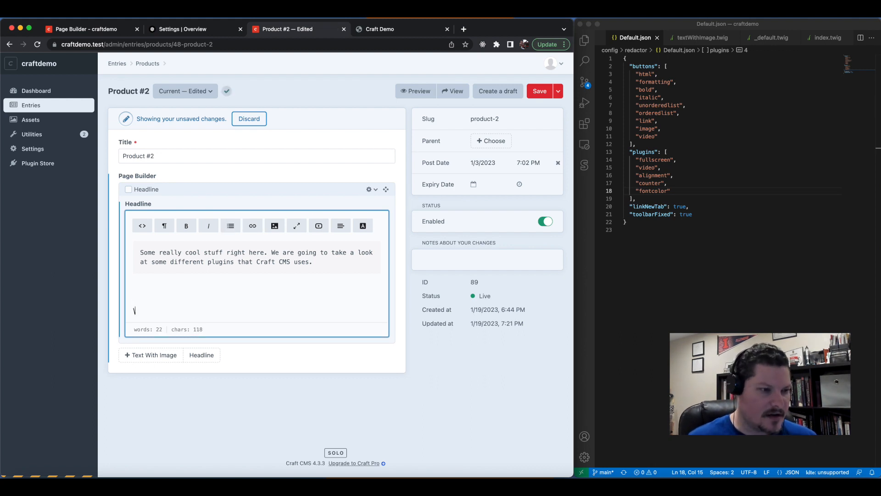
pyautogui.press('BackSpace')
pyautogui.click(142, 226)
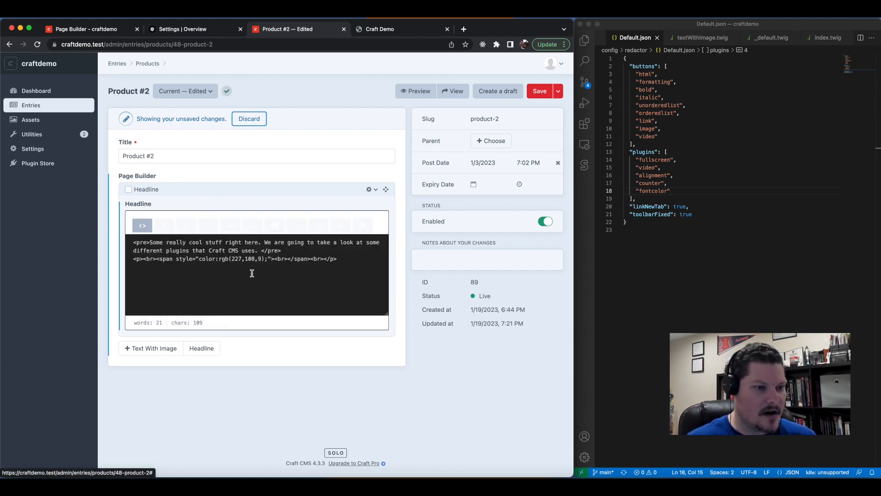
pyautogui.moveTo(345, 260); pyautogui.dragTo(76, 237)
pyautogui.press('BackSpace')
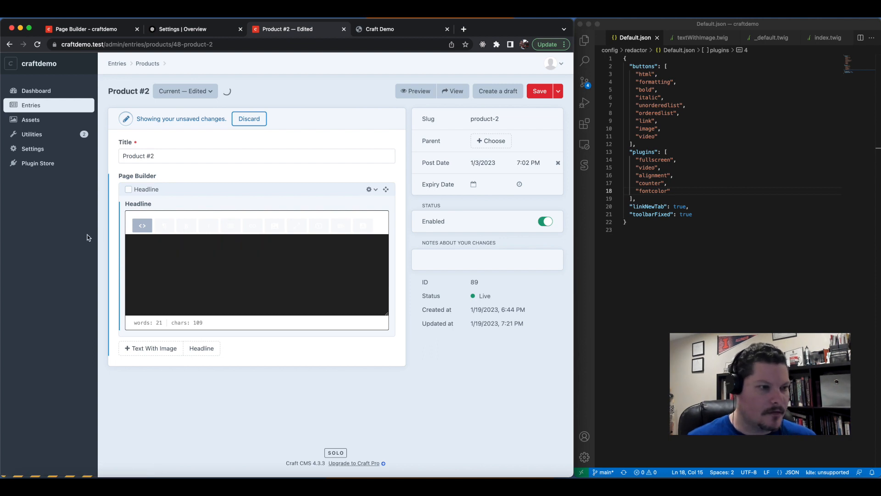
pyautogui.click(143, 226)
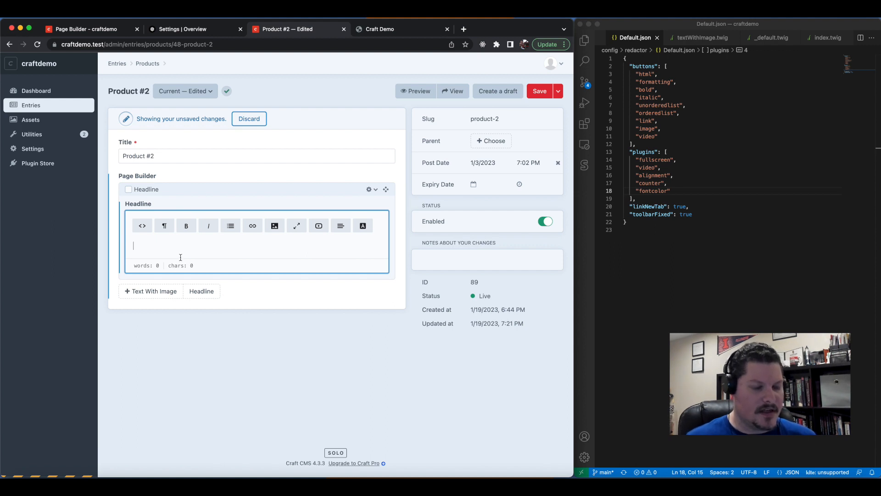
# Enter "Hey this is pretty cool" in the Headline editor, followed by a new line
pyautogui.write('H')
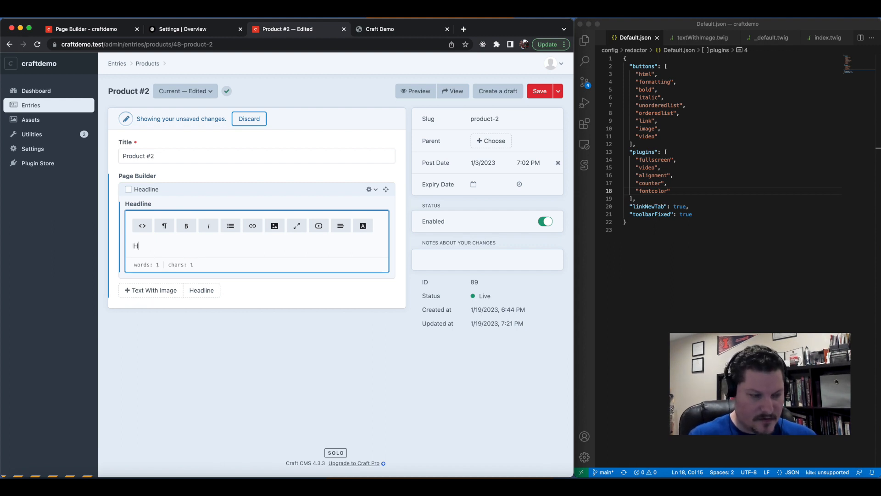
pyautogui.write('ey this ')
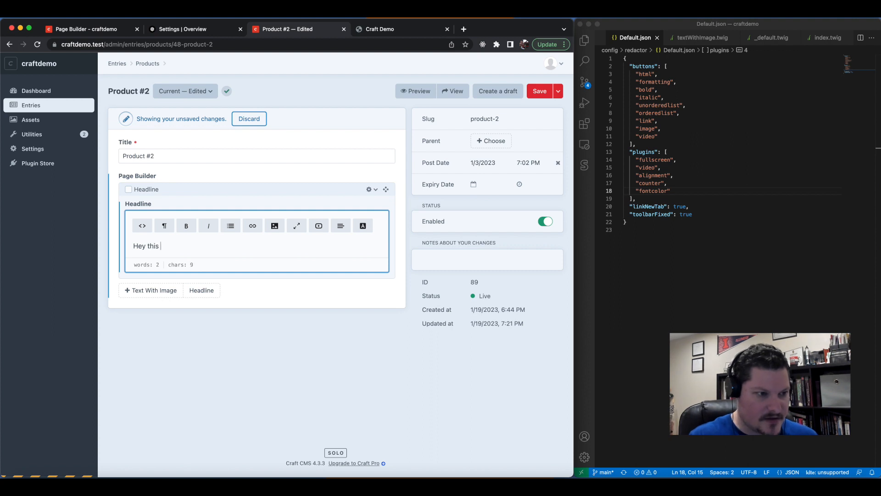
pyautogui.write('is pretty')
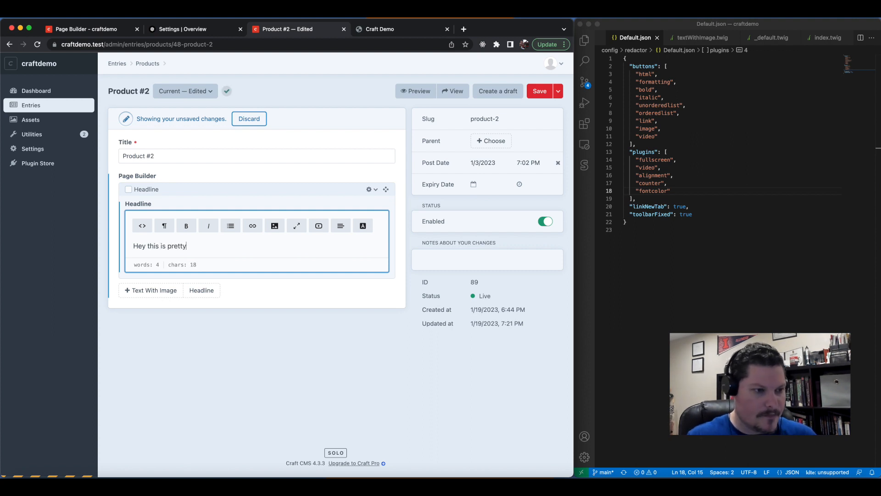
pyautogui.write(' cool')
pyautogui.press('Return')
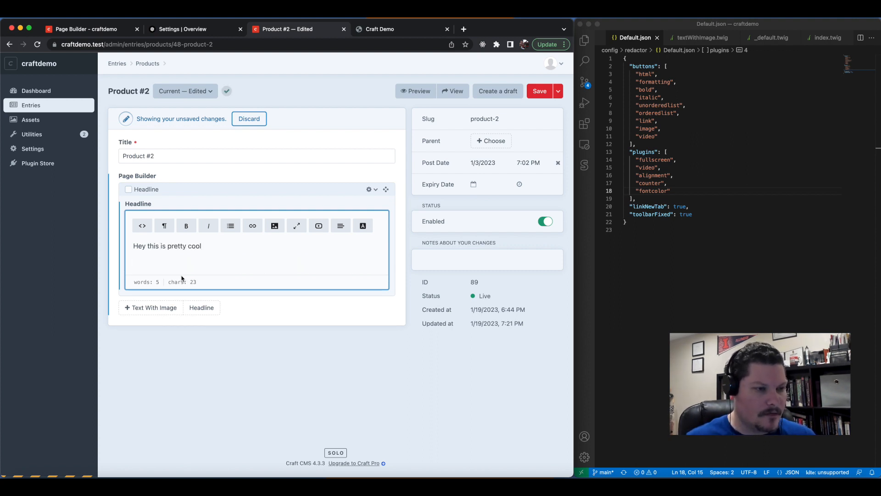
# Apply a bright yellow highlight to the word "cool" in the Headline text
pyautogui.click(204, 247)
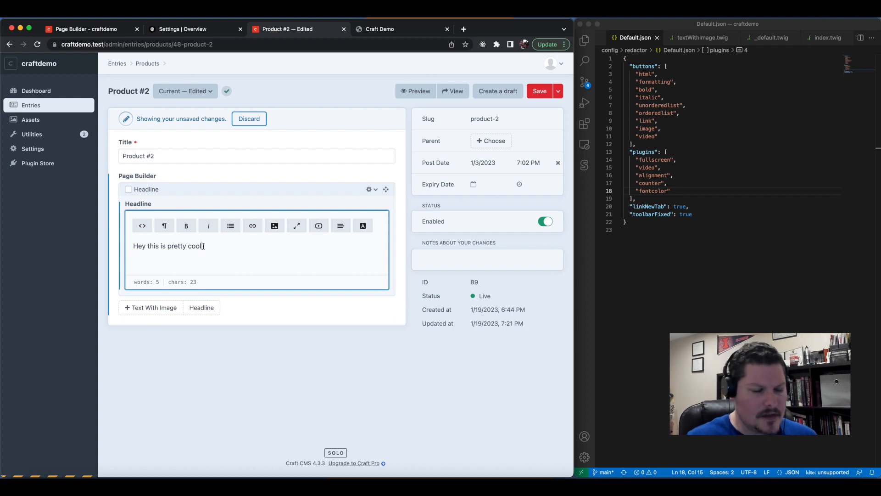
pyautogui.click(200, 247)
pyautogui.doubleClick(198, 247)
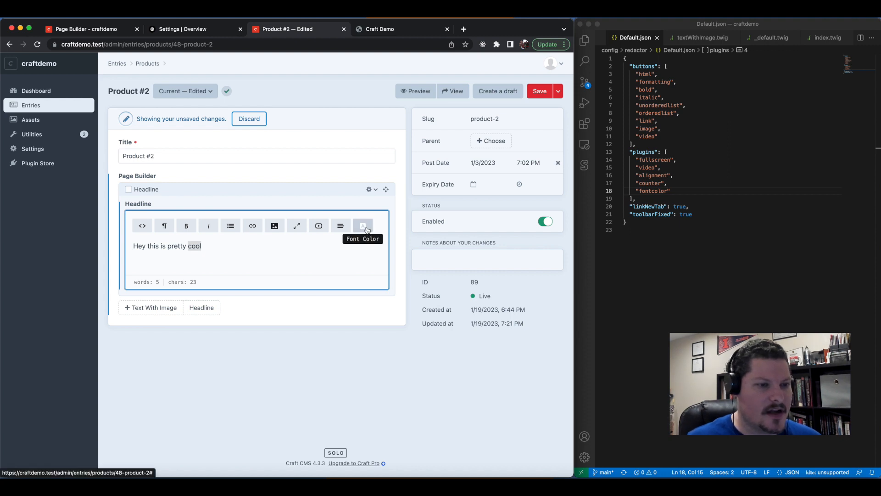
pyautogui.click(367, 229)
pyautogui.click(427, 244)
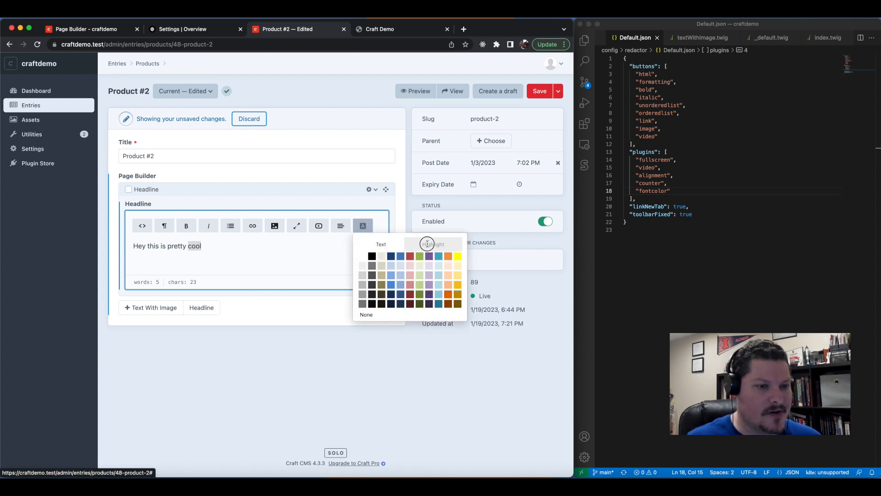
pyautogui.click(457, 256)
pyautogui.click(291, 264)
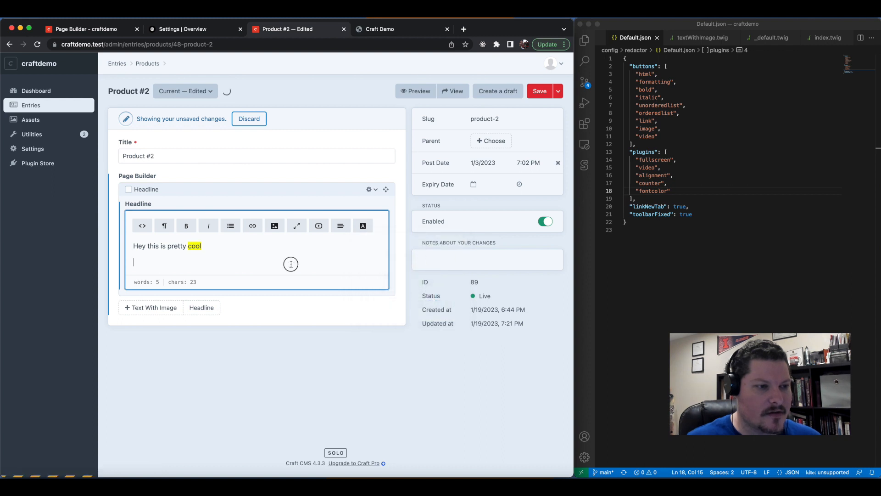
pyautogui.click(179, 260)
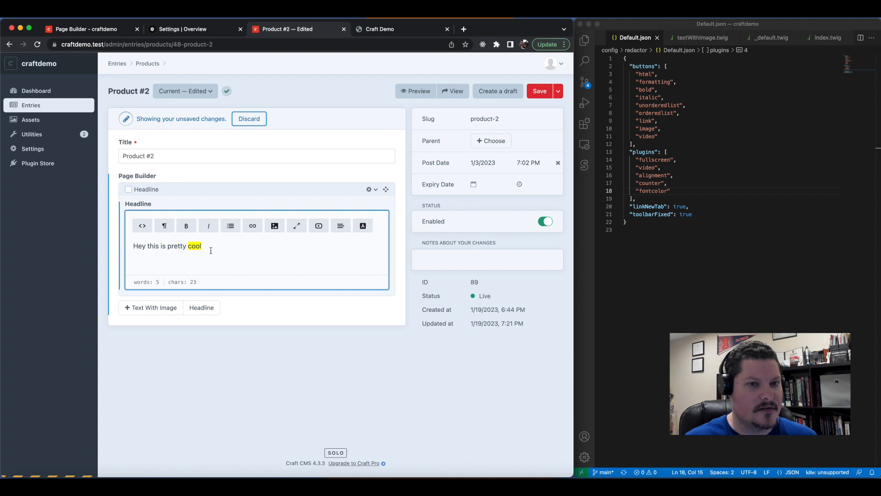
# Add "fontfamily" after "fontcolor" in the plugins list of Default.json, save the file, and reload the Product #2 entry
pyautogui.click(678, 191)
pyautogui.write(',')
pyautogui.press('Return')
pyautogui.write('"')
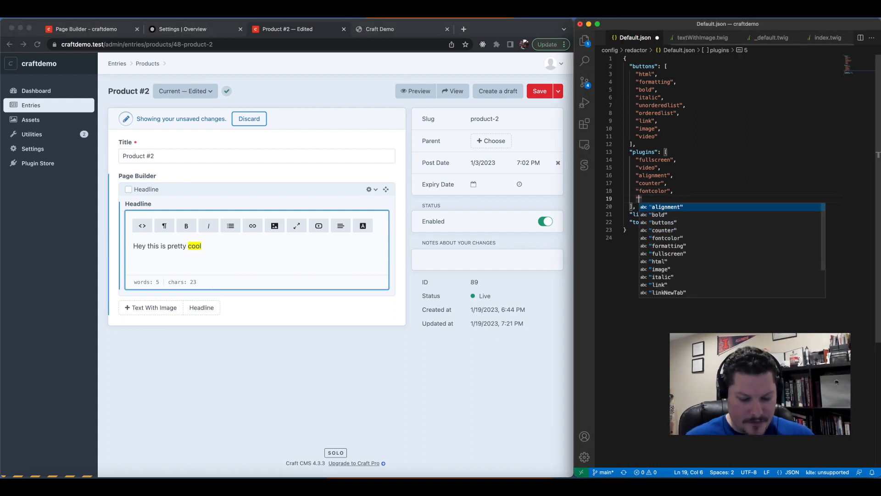
pyautogui.write('fontfamily')
pyautogui.hotkey('ctrl', 's')
pyautogui.click(292, 245)
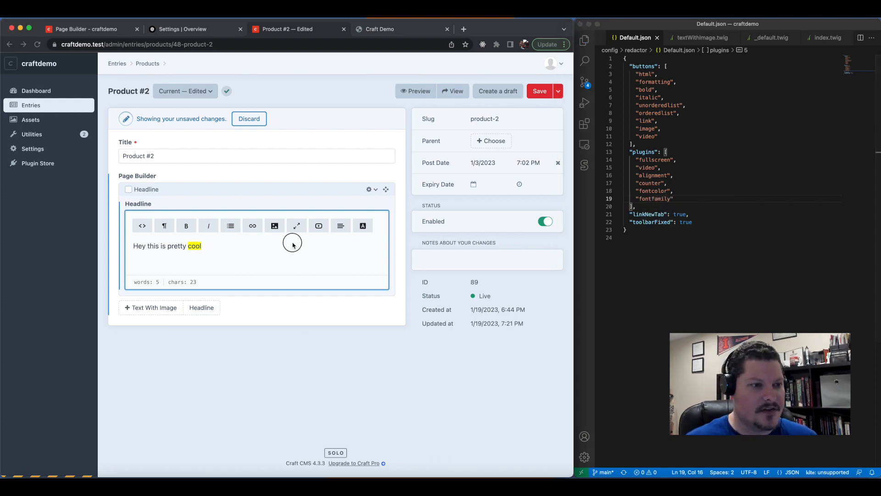
pyautogui.click(37, 45)
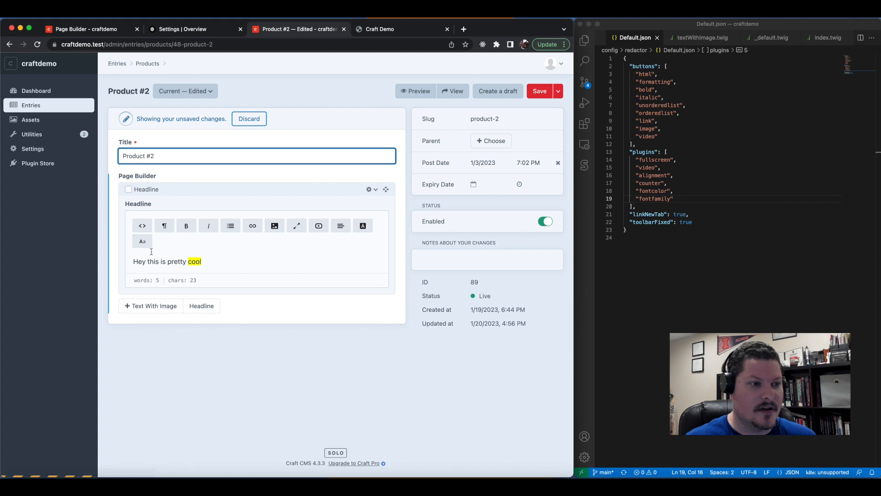
# Set the font family of the highlighted word "cool" to Helvetica and add a new line after it
pyautogui.click(202, 263)
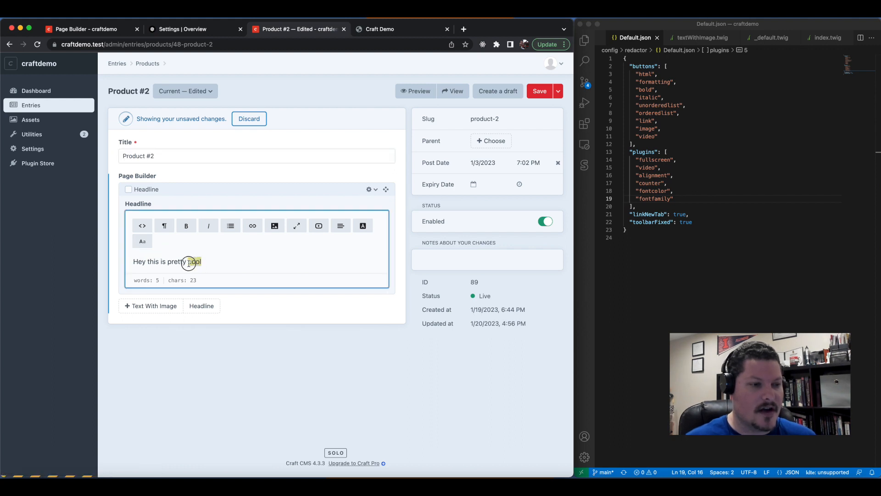
pyautogui.click(142, 241)
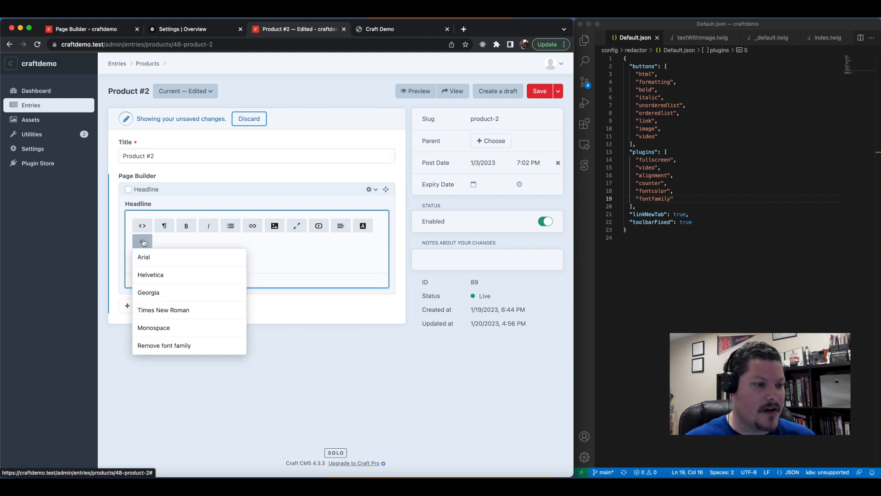
pyautogui.click(156, 274)
pyautogui.click(223, 263)
pyautogui.click(233, 267)
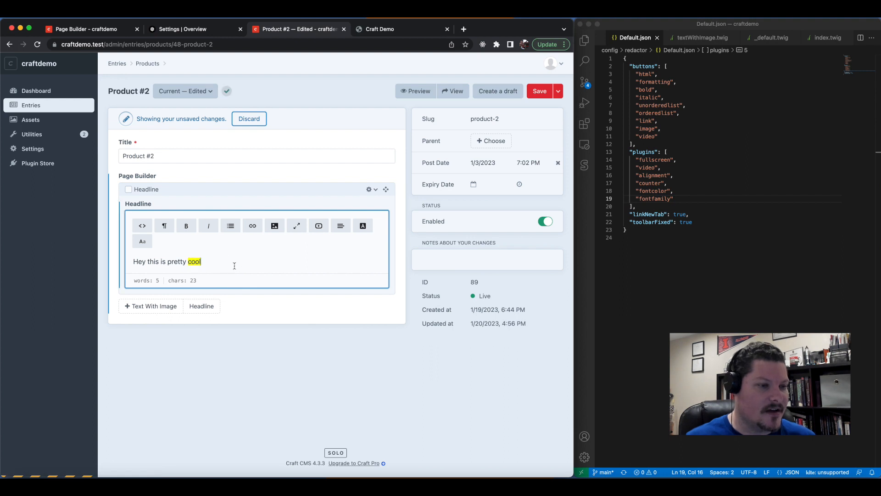
pyautogui.press('Return')
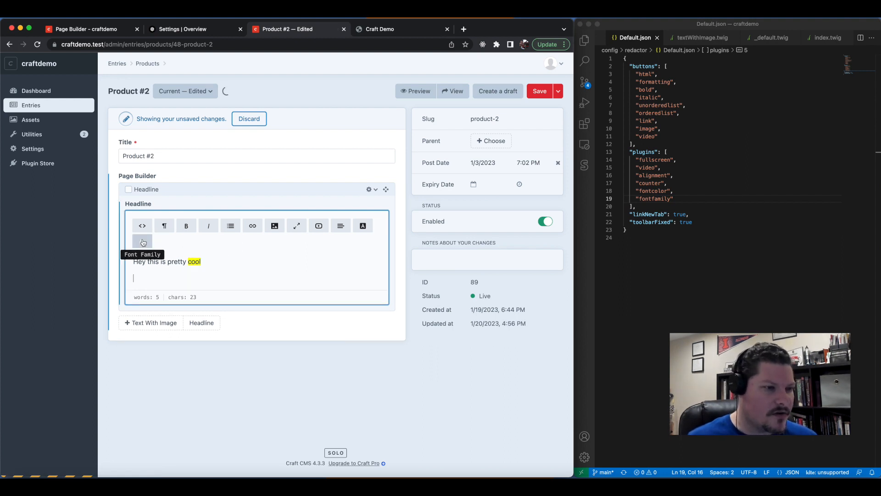
# Inspect the Headline's HTML source, view the entry's front-end page, and return to the Product #2 entry
pyautogui.click(142, 224)
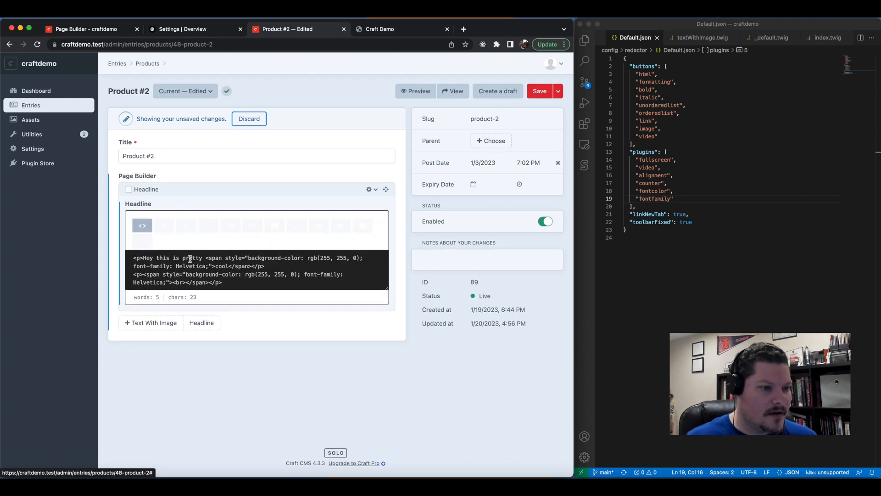
pyautogui.click(140, 227)
pyautogui.moveTo(209, 260); pyautogui.dragTo(130, 258)
pyautogui.click(236, 269)
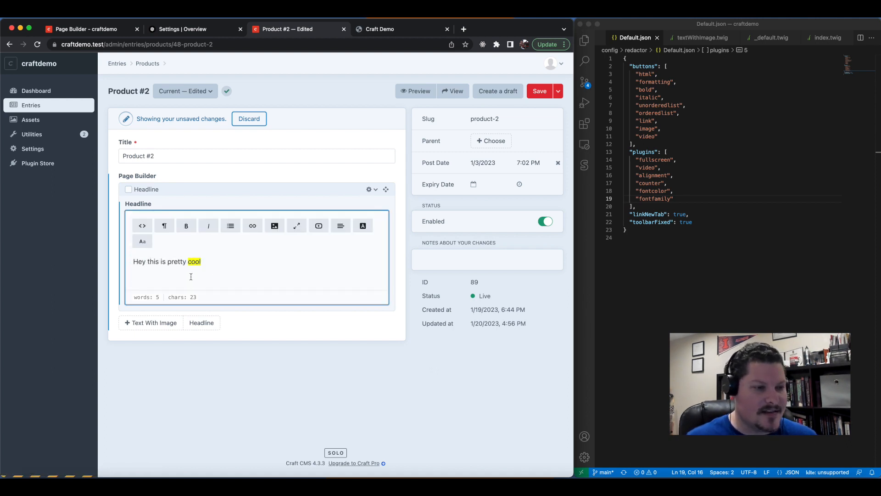
pyautogui.click(449, 92)
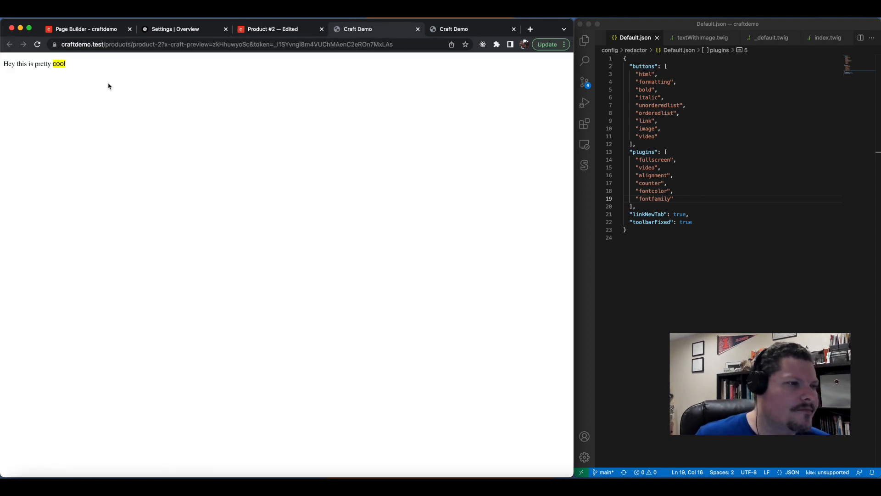
pyautogui.click(287, 31)
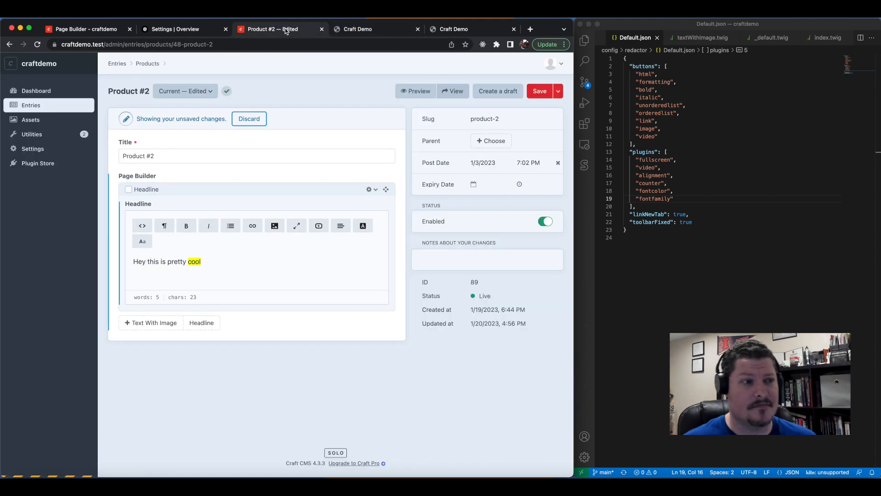
# Make the highlighted word "cool" in the Headline text bold
pyautogui.doubleClick(193, 261)
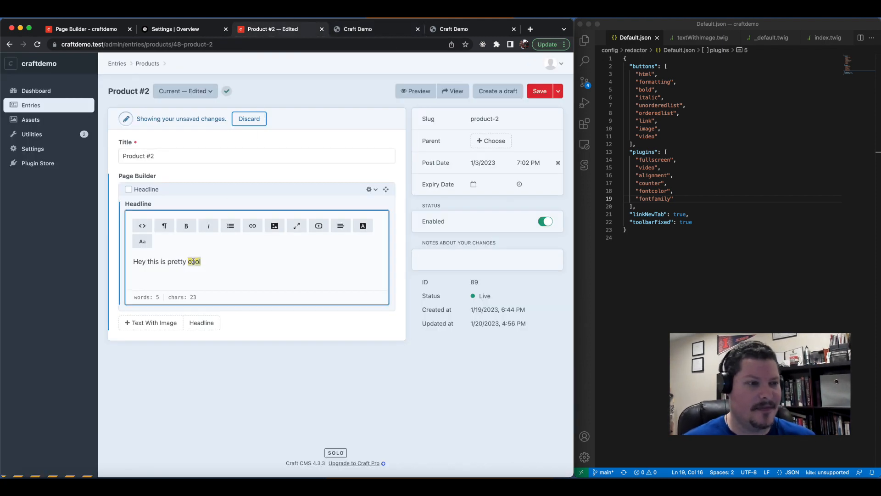
pyautogui.click(186, 226)
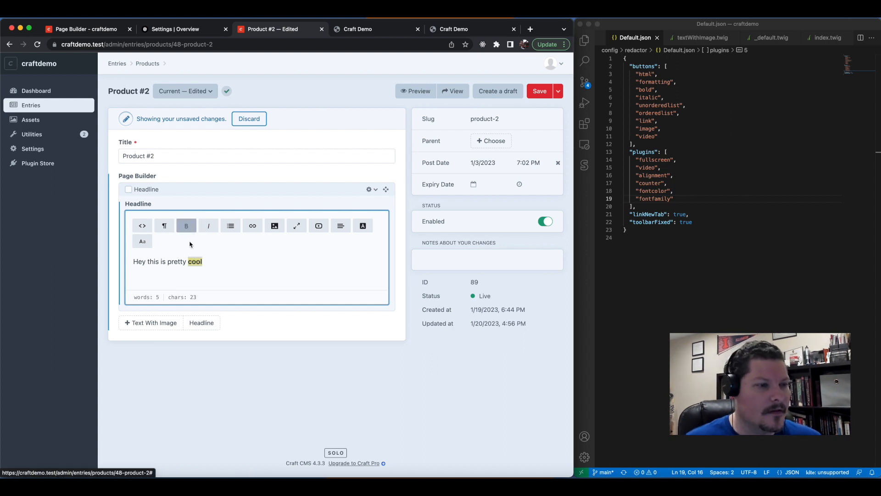
pyautogui.click(227, 275)
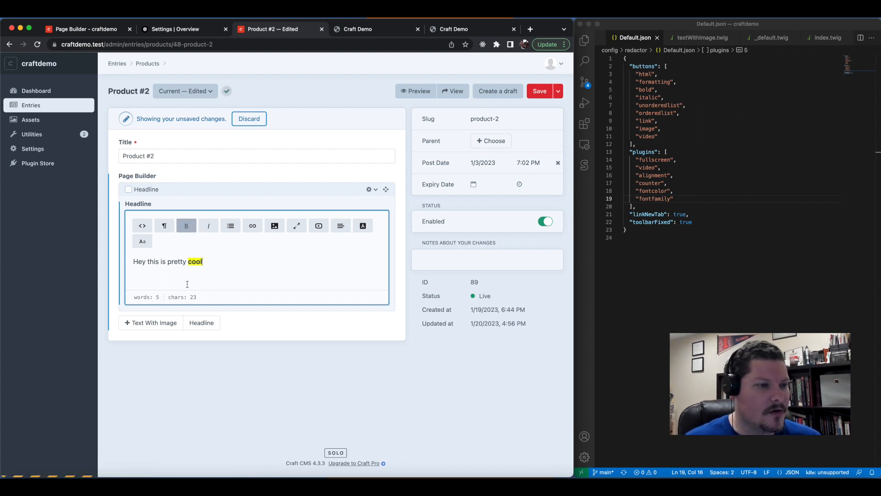
pyautogui.press('Return')
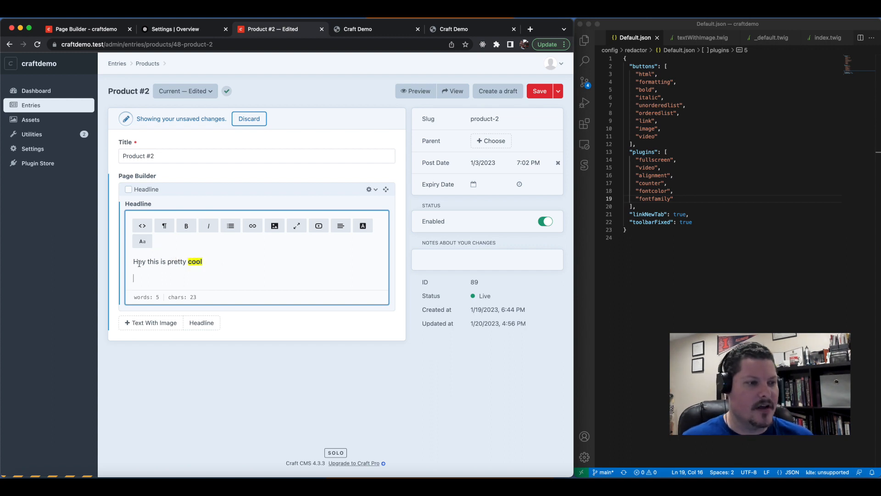
# Insert a level-2 heading reading "Headline" above the "Hey this is pretty cool" line in the Headline field
pyautogui.moveTo(133, 262); pyautogui.dragTo(187, 262)
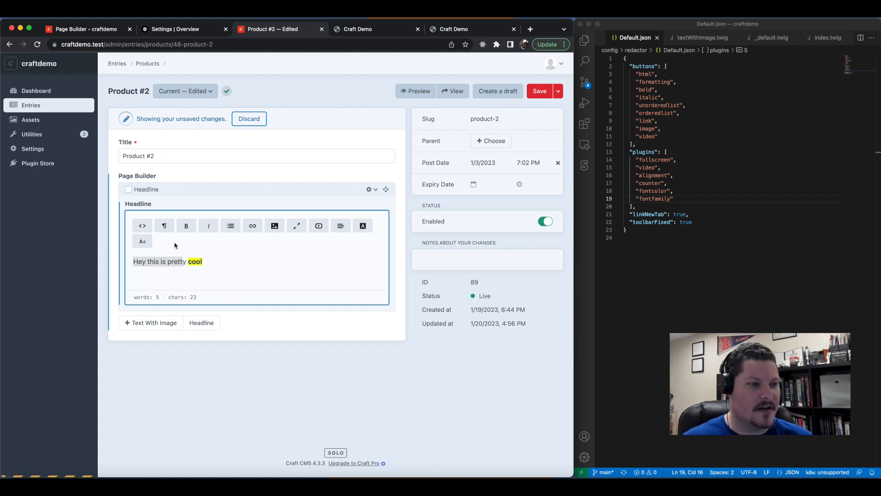
pyautogui.click(193, 253)
pyautogui.click(219, 260)
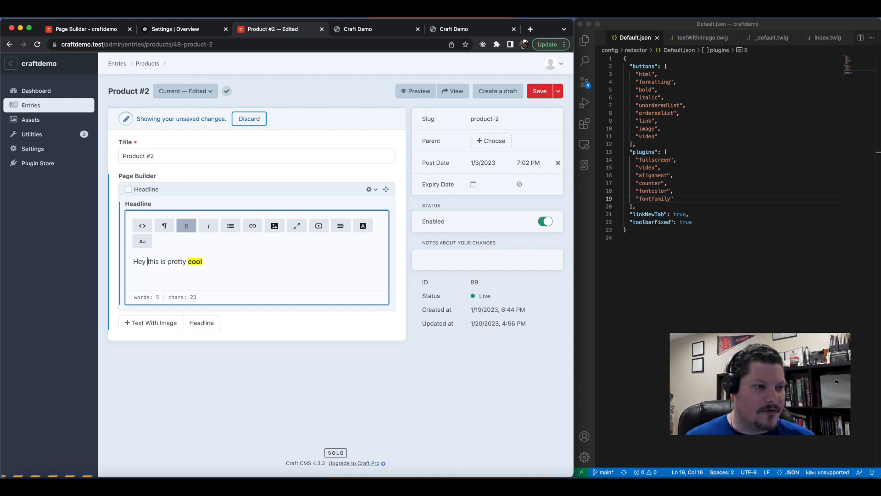
pyautogui.press('Return')
pyautogui.press('Up')
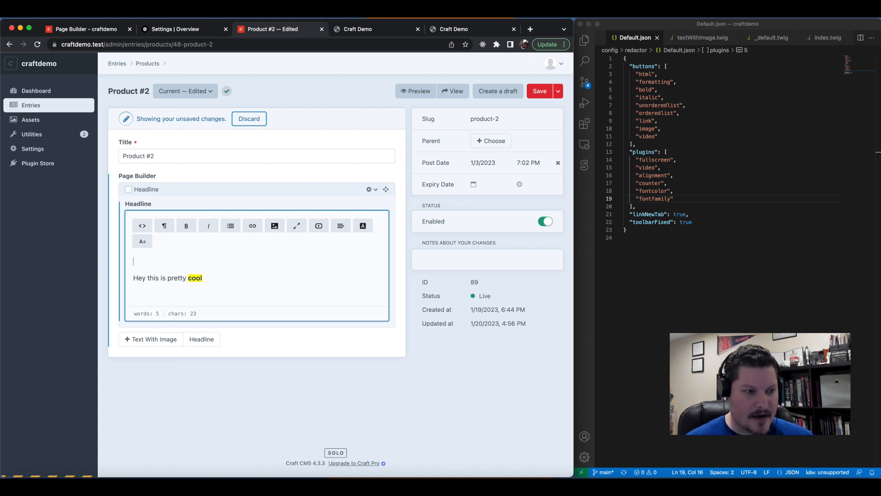
pyautogui.click(165, 227)
pyautogui.click(194, 320)
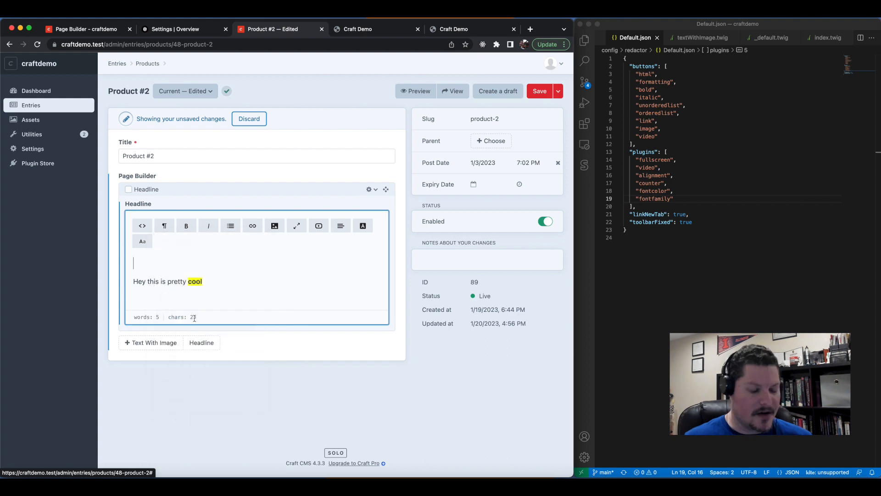
pyautogui.write('Headline')
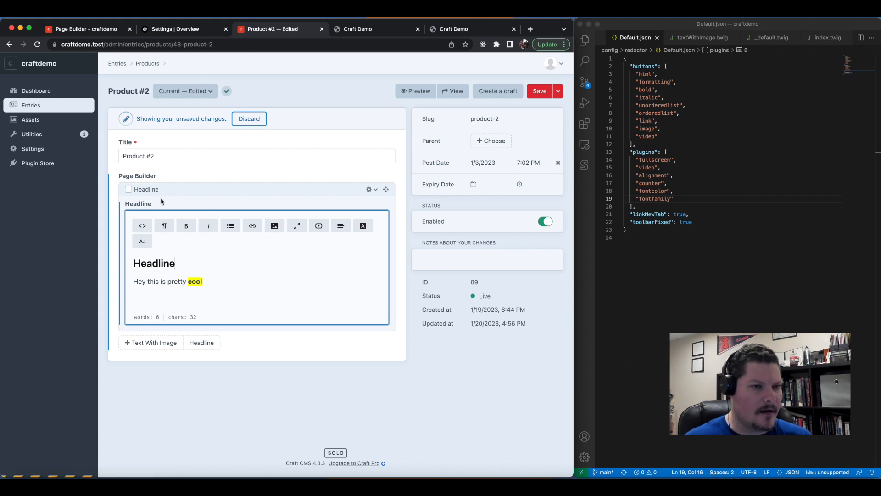
# Check the new heading on the refreshed front-end page and return to the Product #2 entry
pyautogui.moveTo(175, 263); pyautogui.dragTo(128, 264)
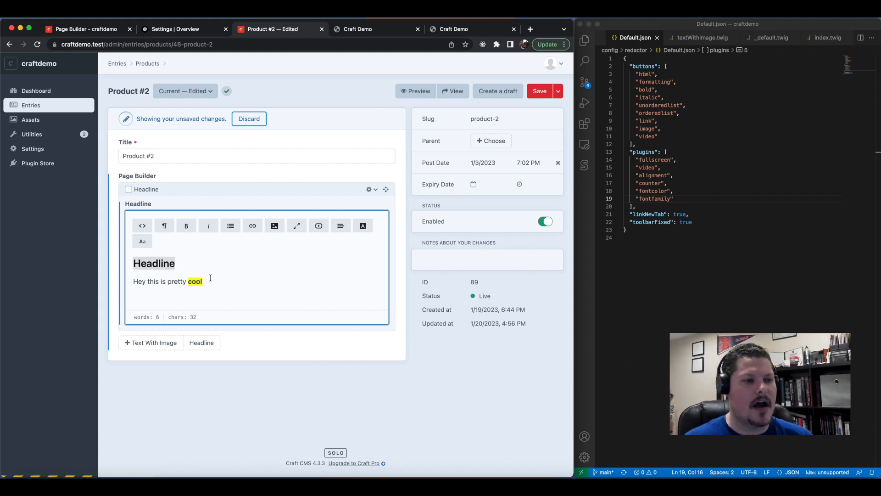
pyautogui.click(210, 281)
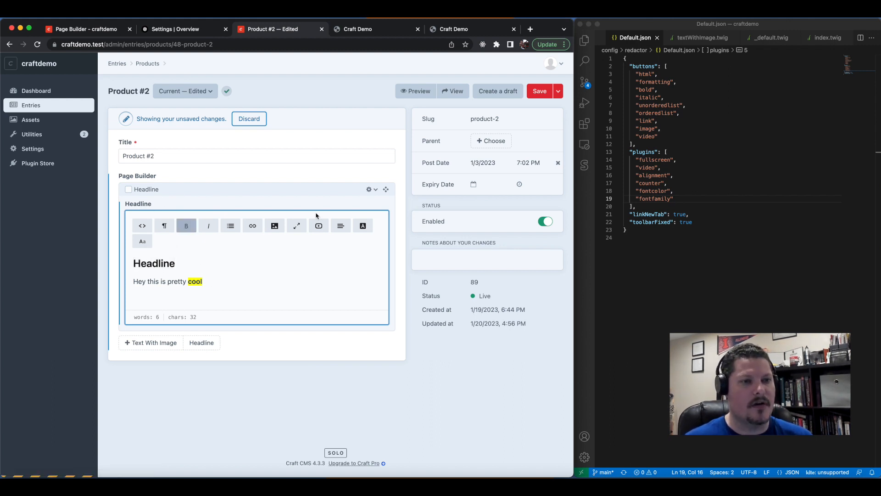
pyautogui.click(443, 94)
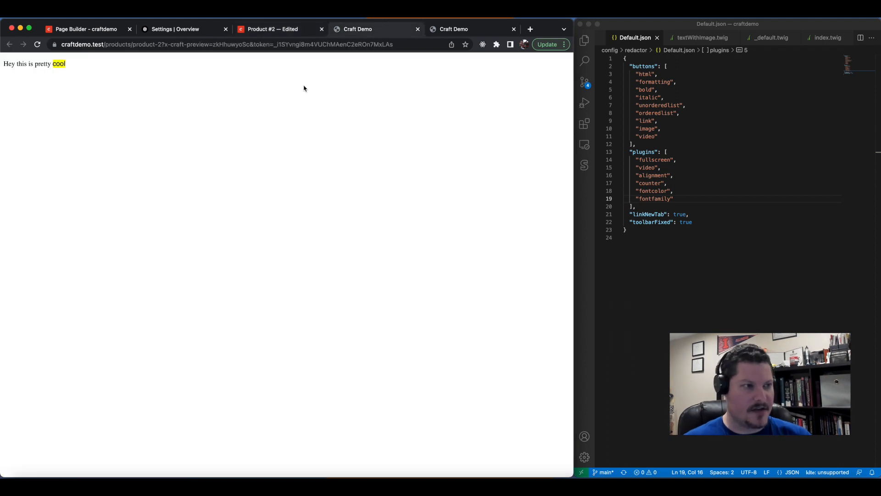
pyautogui.press('super+r')
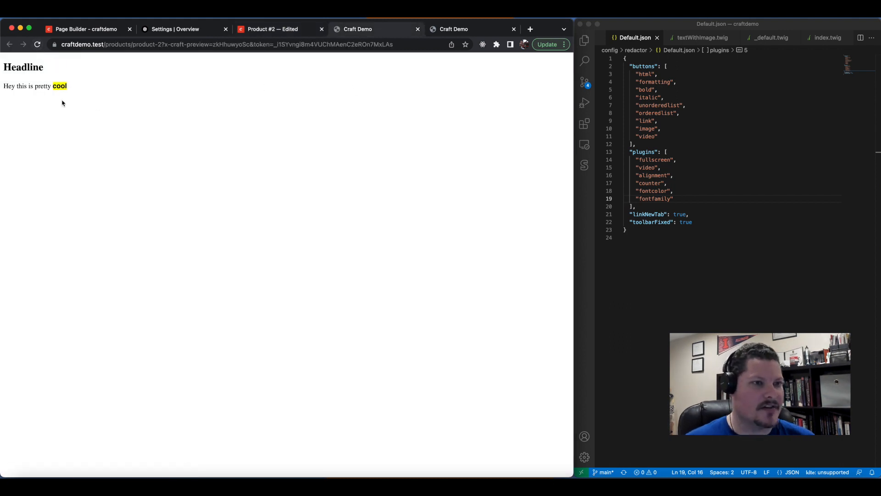
pyautogui.click(268, 29)
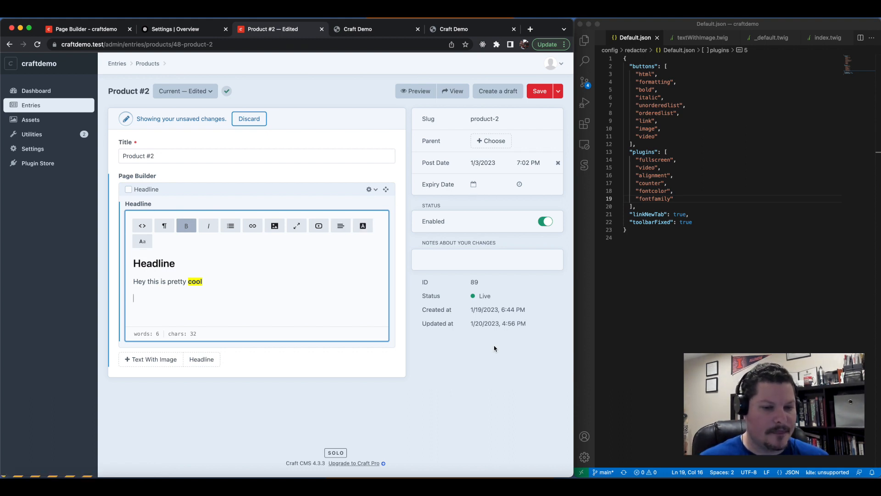
# Add "fontsize" after "fontfamily" in the plugins list of Default.json, save the file, and reload the Product #2 entry
pyautogui.click(804, 308)
pyautogui.write('",')
pyautogui.press('Return')
pyautogui.write('"')
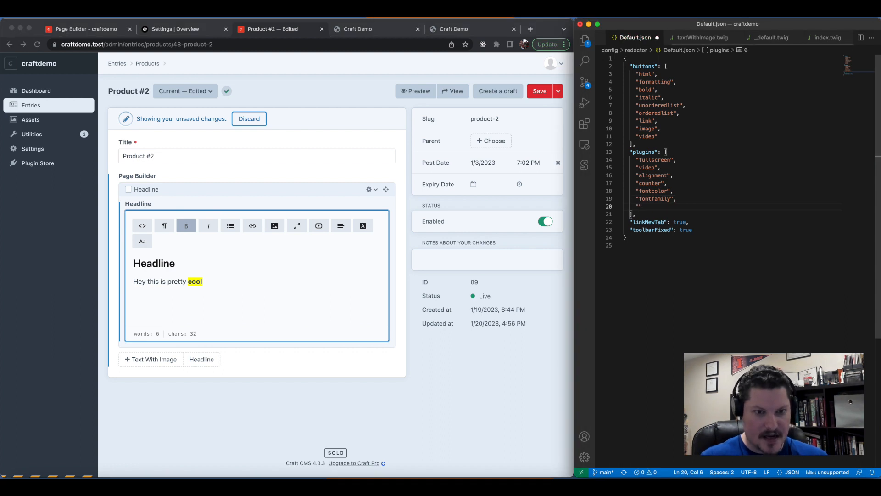
pyautogui.write('fortsize')
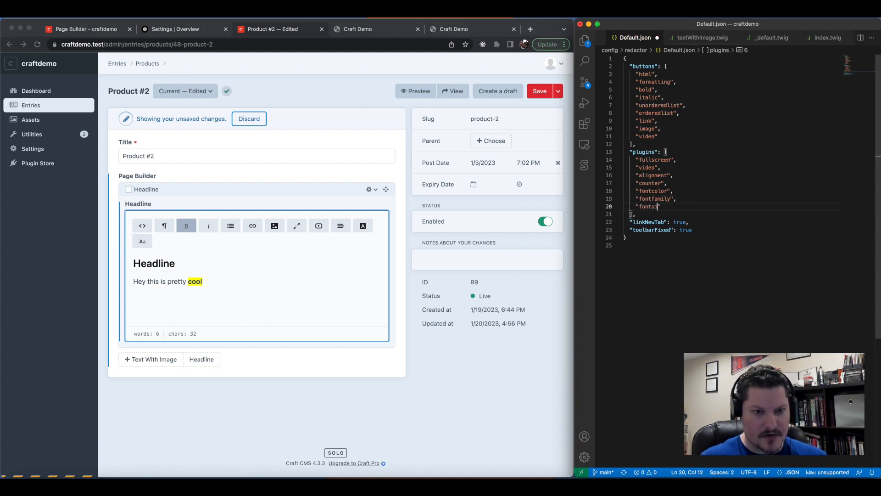
pyautogui.click(248, 309)
pyautogui.press('super+r')
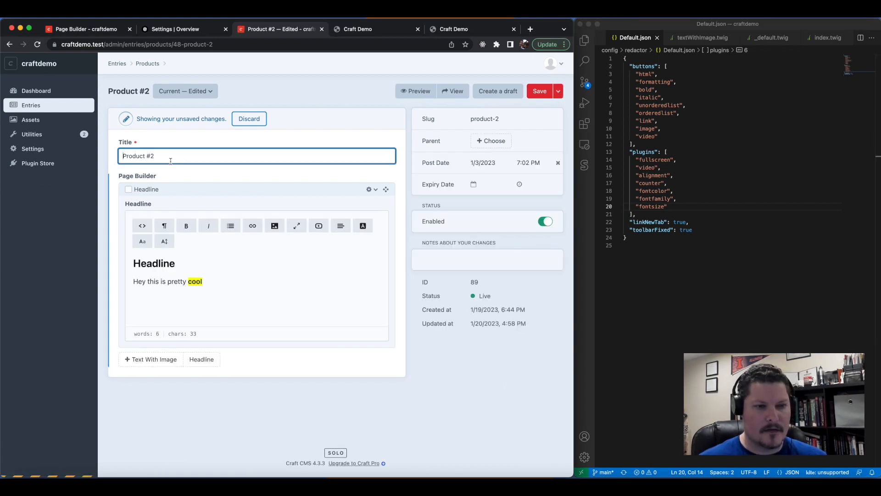
# Set the font size of the highlighted word "cool" in the Headline field to 24px
pyautogui.moveTo(203, 281); pyautogui.dragTo(187, 281)
pyautogui.click(164, 241)
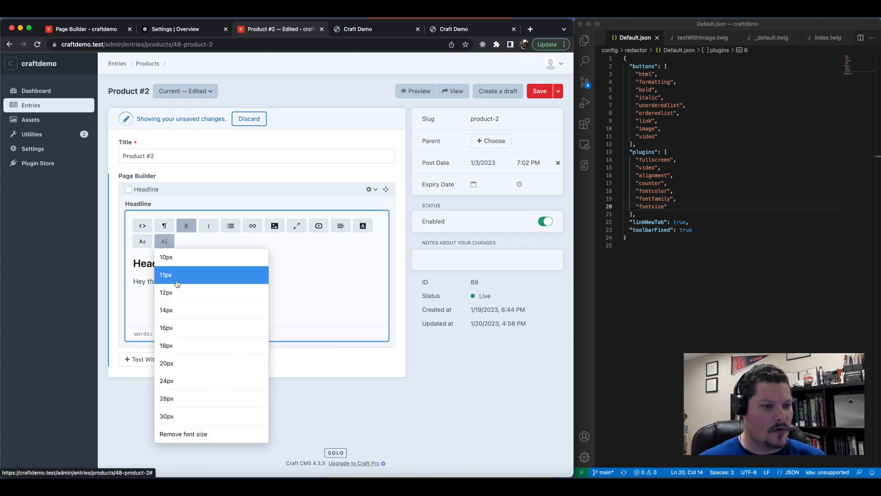
pyautogui.click(182, 387)
pyautogui.click(188, 313)
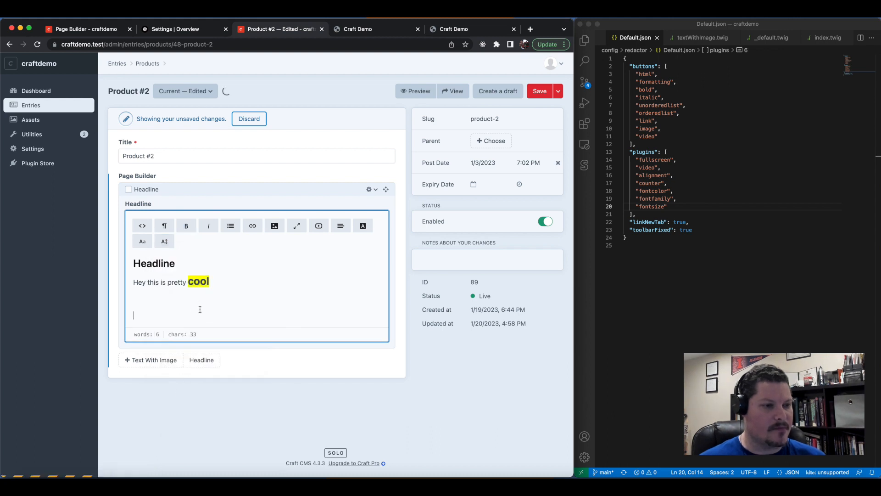
# Check the resized word "cool" on the refreshed front-end page and return to the Product #2 entry
pyautogui.click(360, 30)
pyautogui.click(38, 44)
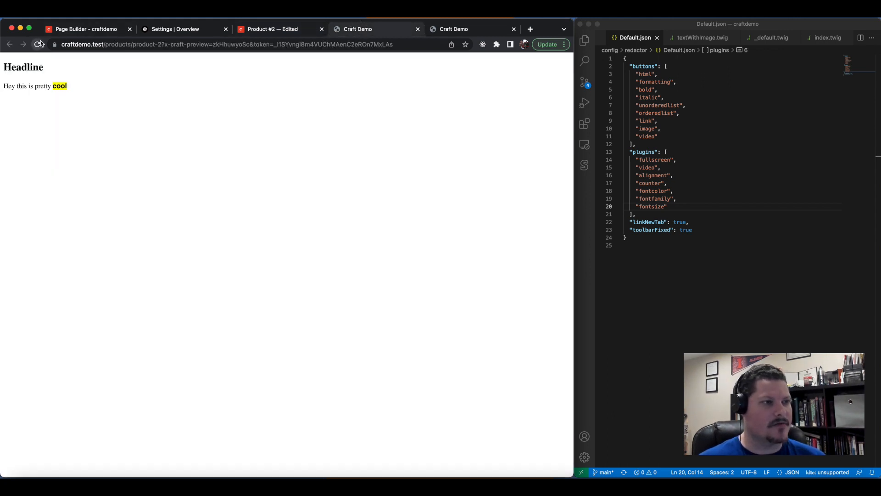
pyautogui.moveTo(74, 88); pyautogui.dragTo(28, 87)
pyautogui.click(106, 90)
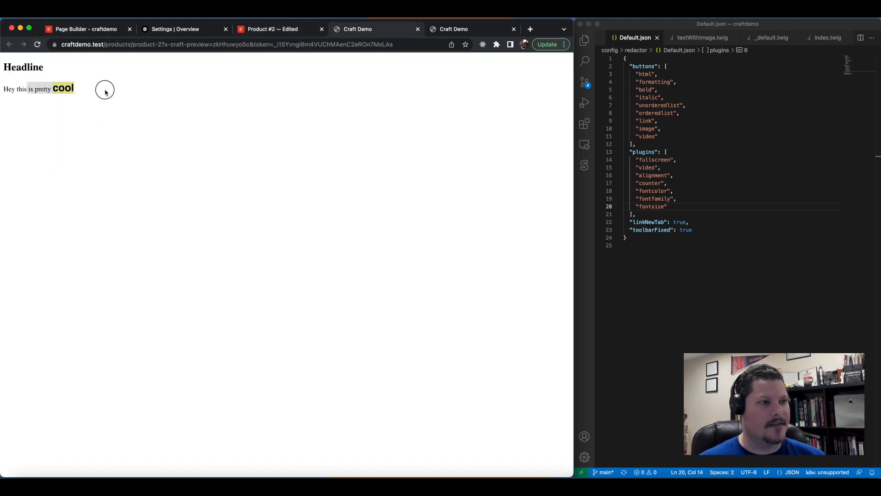
pyautogui.click(297, 31)
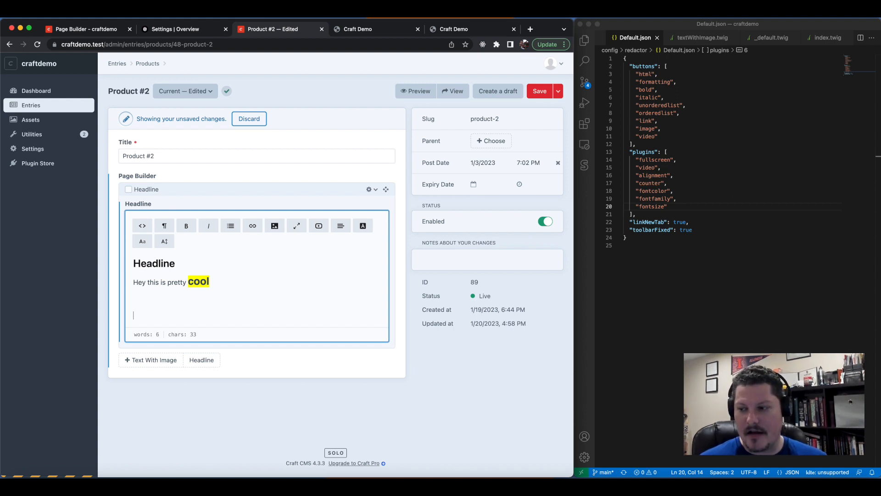
# Add "inlinestyle" after "fontsize" in the plugins list of Default.json, save the file, and reload the Product #2 entry
pyautogui.click(687, 208)
pyautogui.write(',')
pyautogui.press('Return')
pyautogui.write('"inlinestyle')
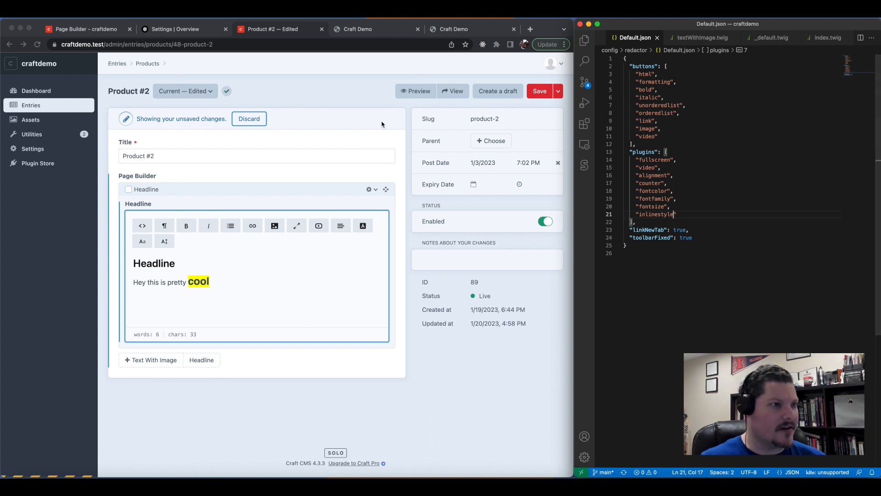
pyautogui.click(37, 45)
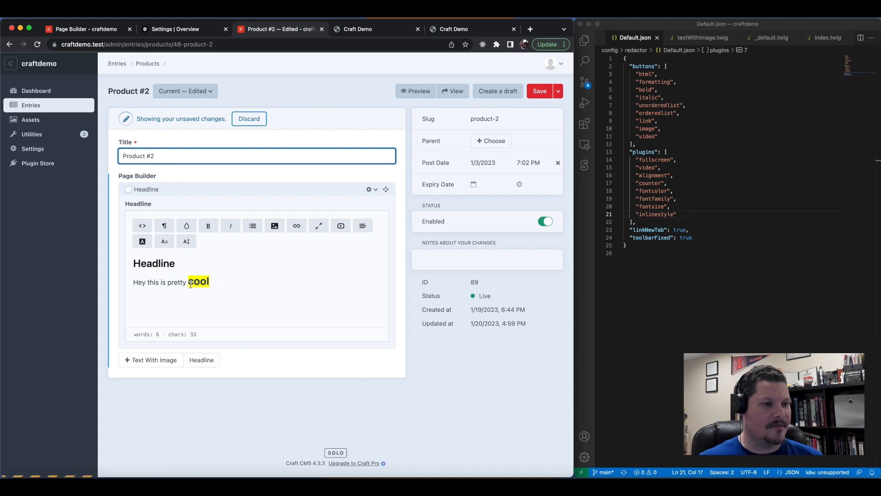
# Apply the Marked inline style to the word "this" in the Headline text
pyautogui.moveTo(186, 284); pyautogui.dragTo(167, 282)
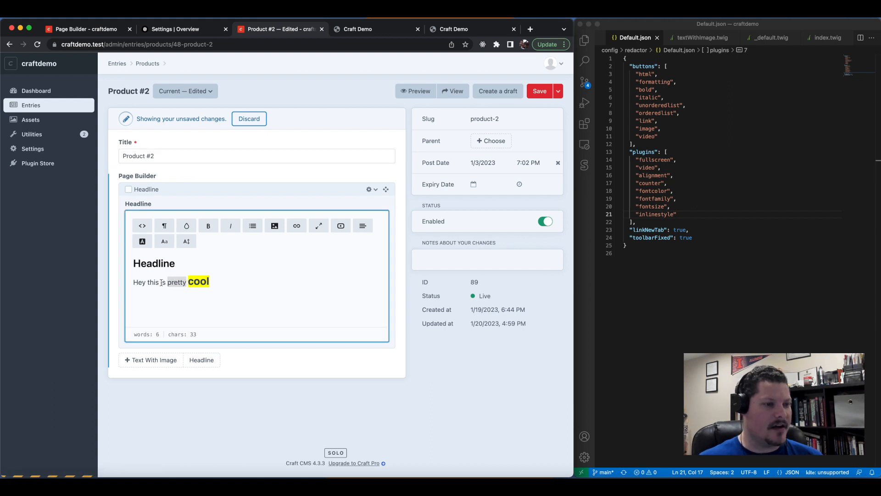
pyautogui.doubleClick(152, 283)
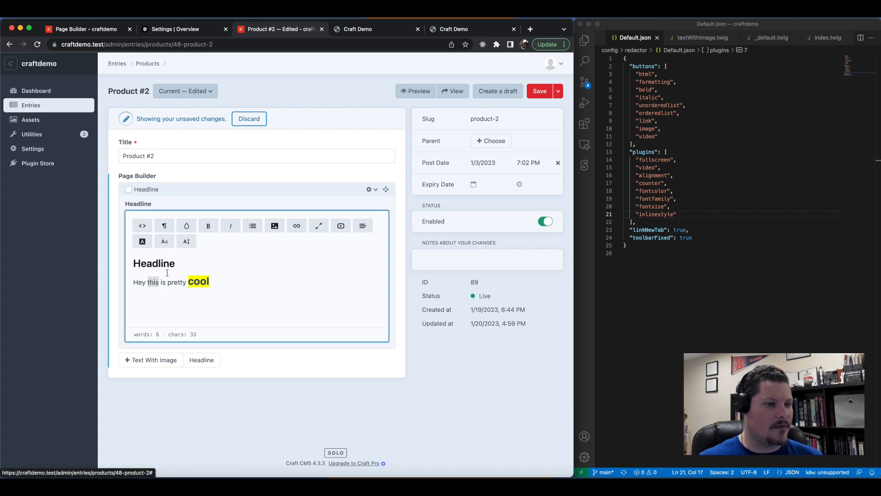
pyautogui.click(187, 228)
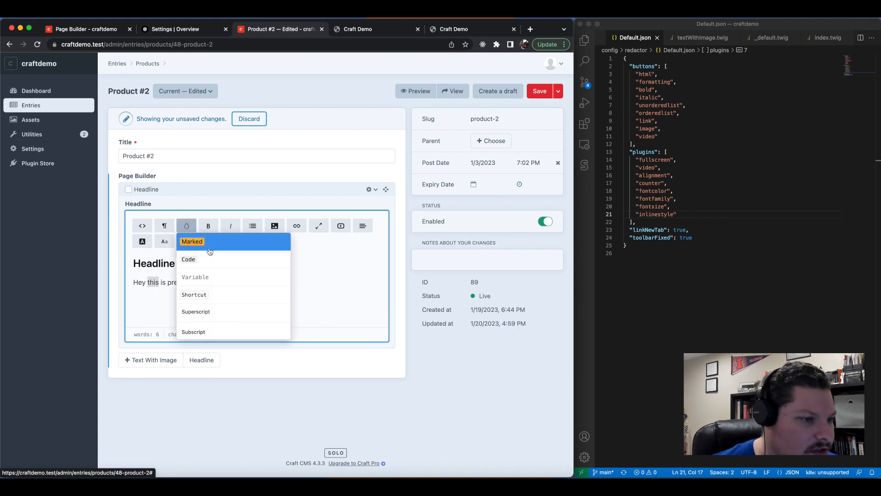
pyautogui.click(192, 241)
pyautogui.click(263, 292)
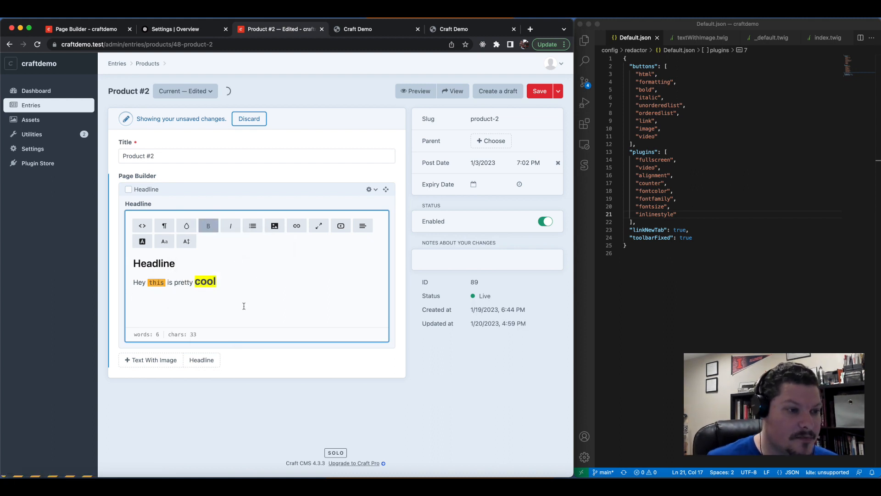
# Remove the mark tags around "this" in the Headline's HTML source and reopen the inline style options in the visual editor
pyautogui.doubleClick(157, 281)
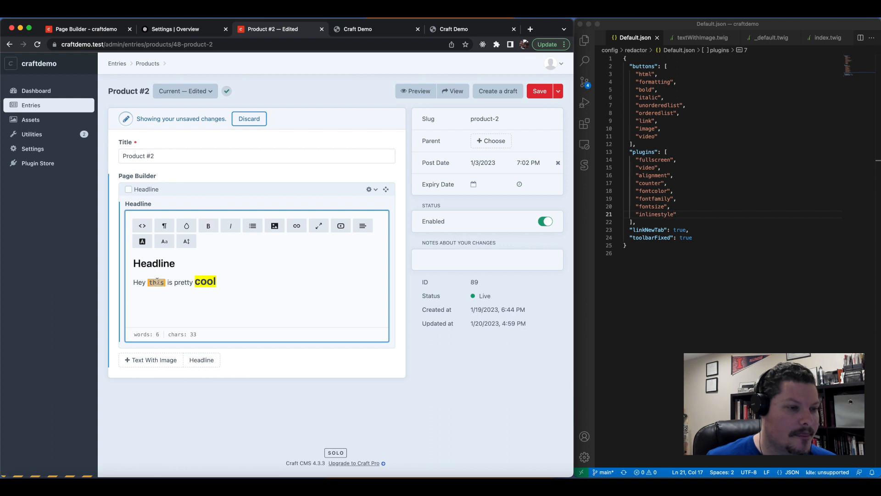
pyautogui.click(142, 226)
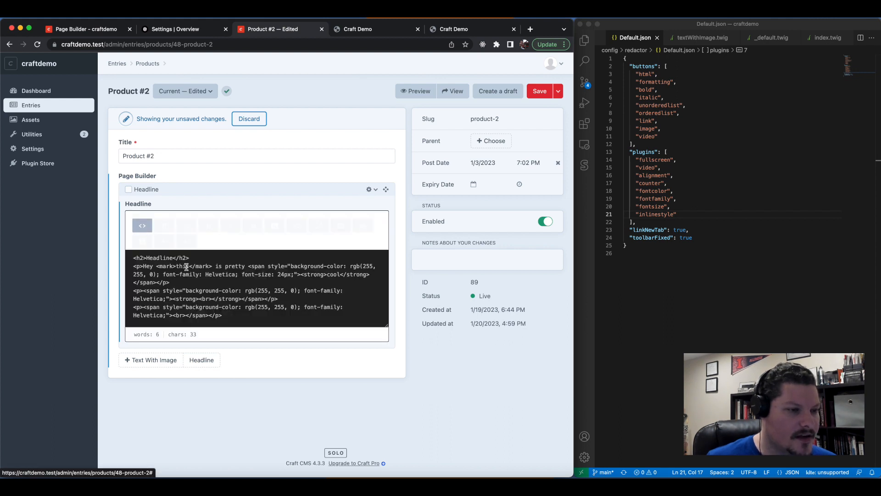
pyautogui.moveTo(156, 267)
pyautogui.mouseDown()
pyautogui.moveTo(184, 267)
pyautogui.moveTo(172, 267)
pyautogui.mouseUp()
pyautogui.hotkey('ctrl', 'x')
pyautogui.hotkey('ctrl', 'x')
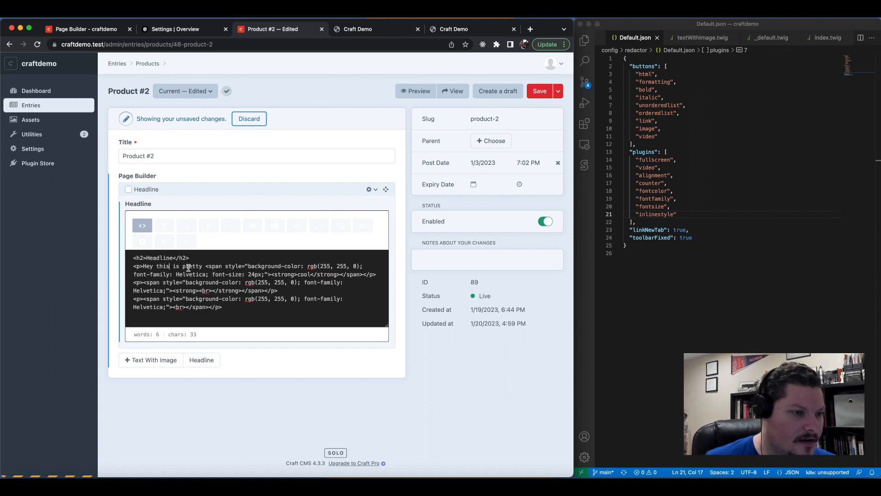
pyautogui.click(142, 225)
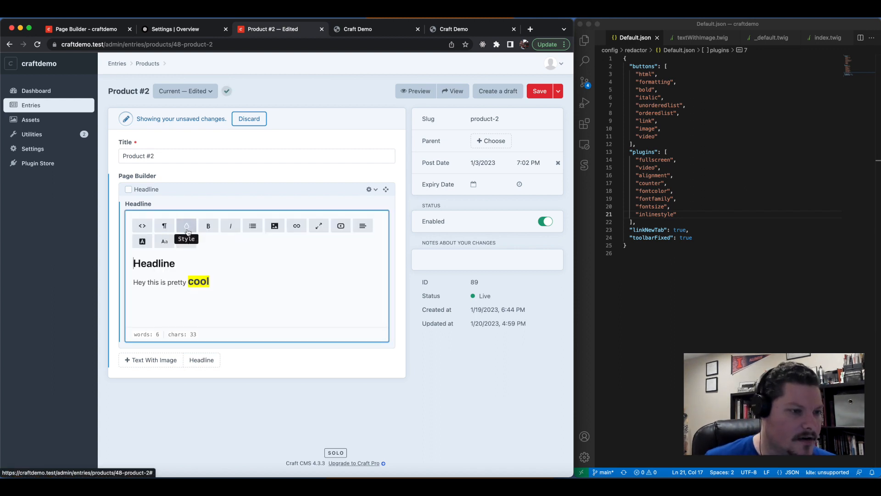
pyautogui.click(184, 227)
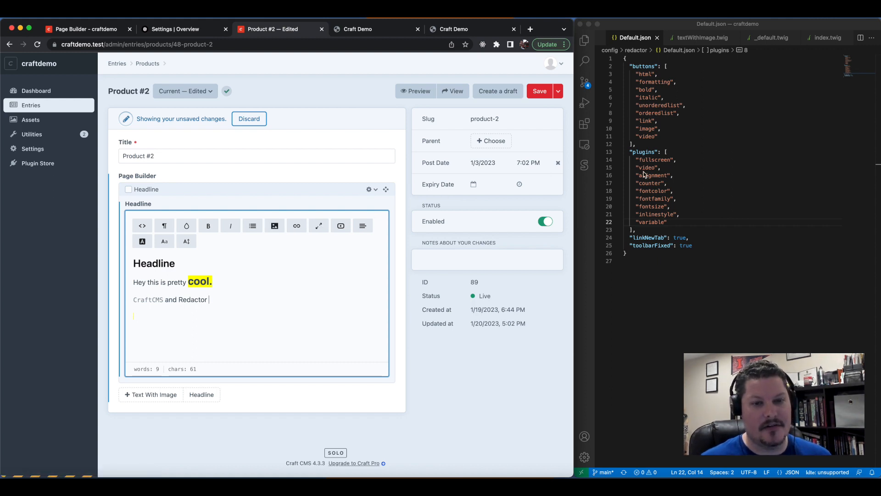
# Add "specialcharacters" after "variable" in the plugins list of Default.json, save the file, and reload the Product #2 entry
pyautogui.click(671, 220)
pyautogui.write(',')
pyautogui.press('Return')
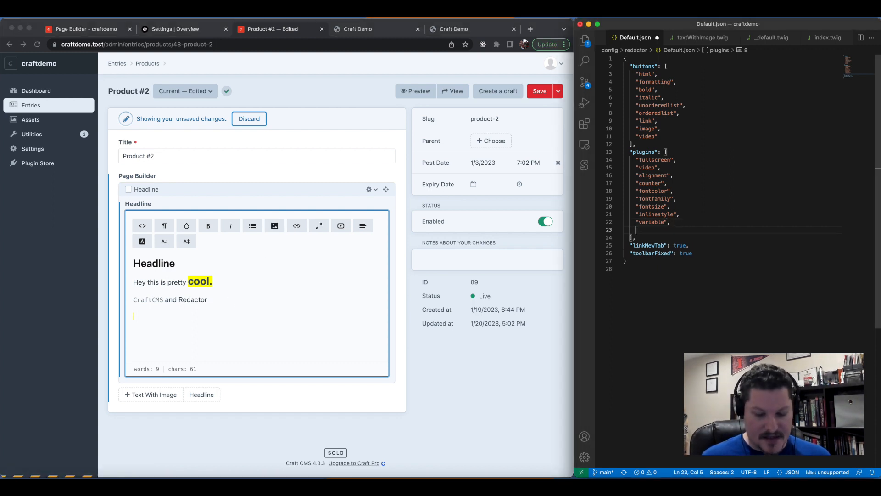
pyautogui.write('"')
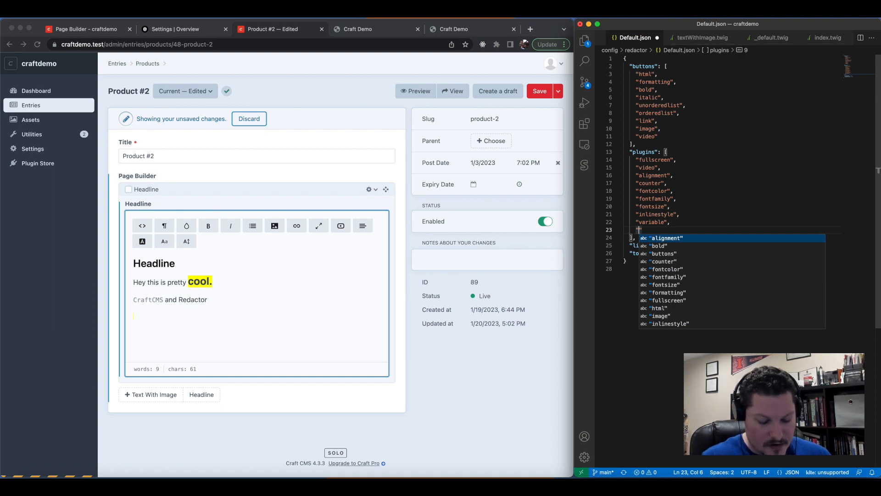
pyautogui.write('special')
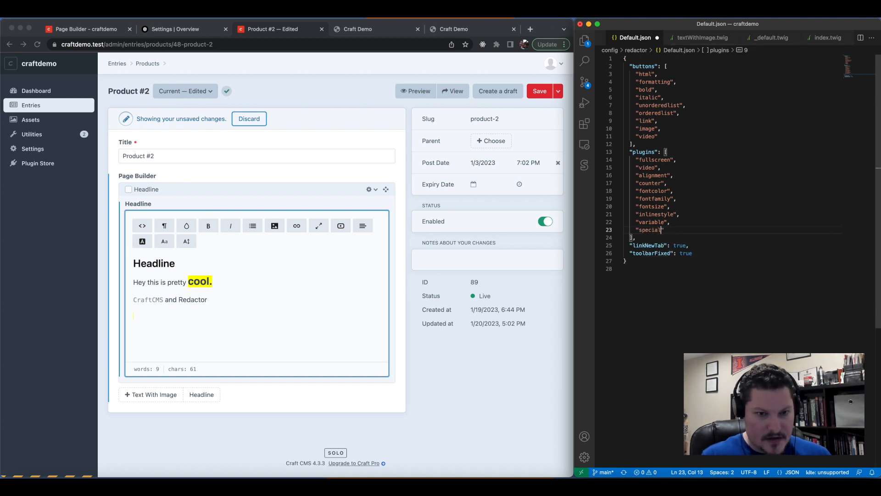
pyautogui.write('characters')
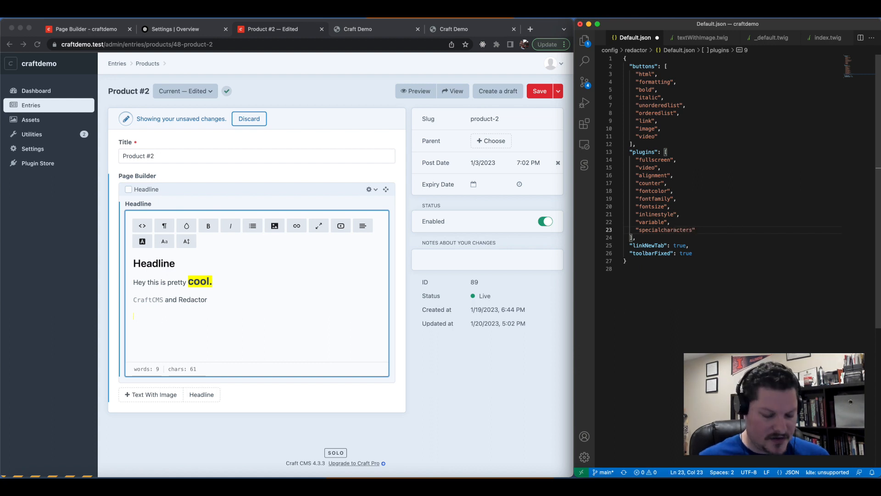
pyautogui.click(37, 46)
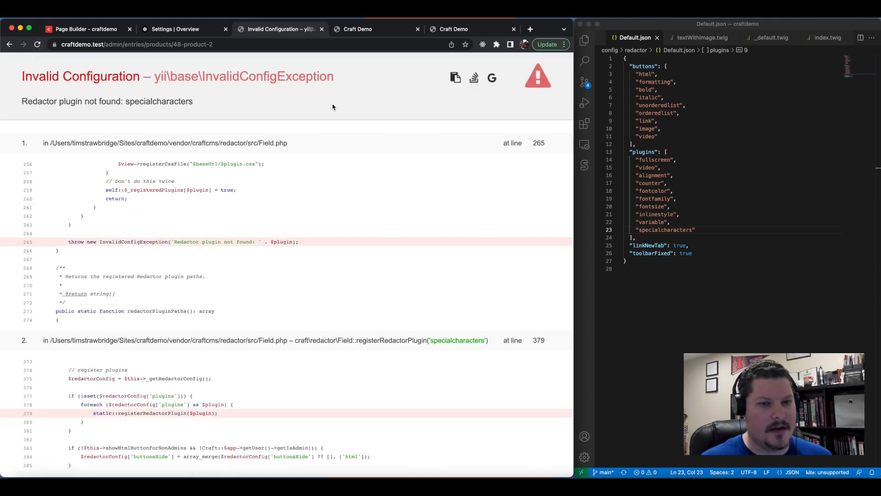
# Shorten the last plugin name in Default.json to "specialchar", save the file, and reload the Product #2 entry
pyautogui.click(693, 232)
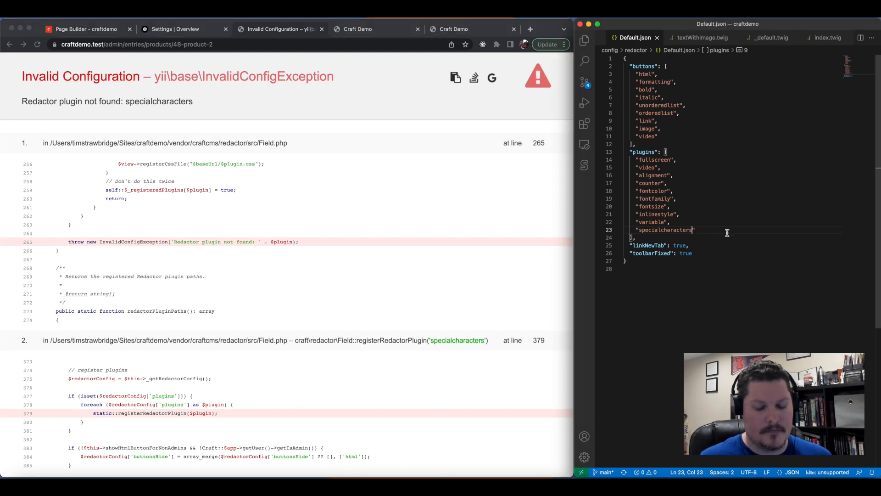
pyautogui.press('BackSpace')
pyautogui.press('BackSpace')
pyautogui.press('BackSpace')
pyautogui.press('BackSpace')
pyautogui.press('BackSpace')
pyautogui.press('super+s')
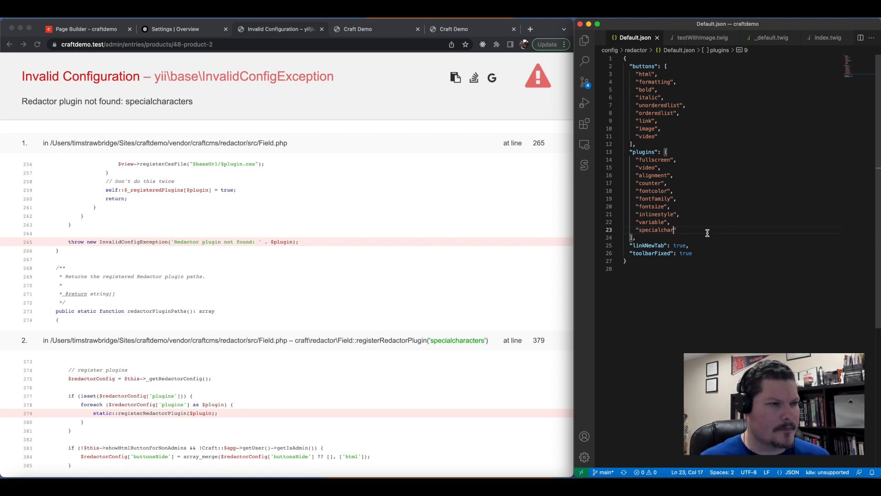
pyautogui.click(37, 45)
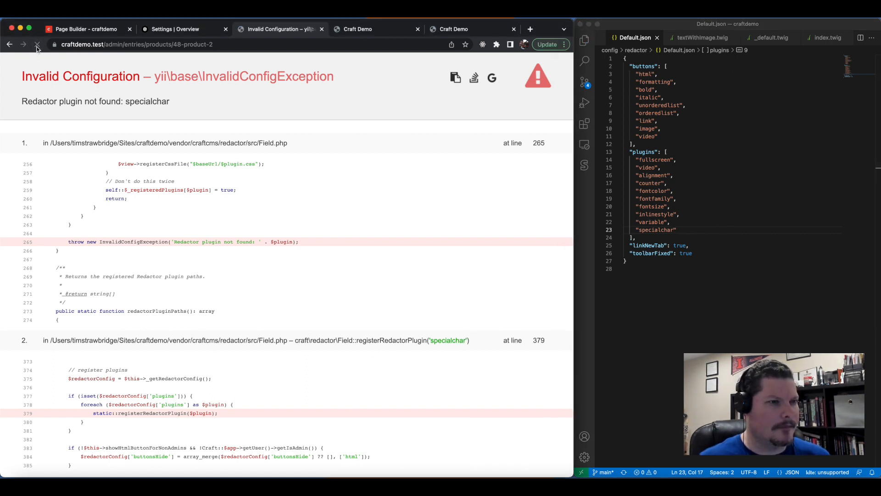
# Correct the last plugin name in Default.json to "specialchars", save the file, and reload the Product #2 entry
pyautogui.click(675, 229)
pyautogui.write('s')
pyautogui.press('super+s')
pyautogui.click(38, 44)
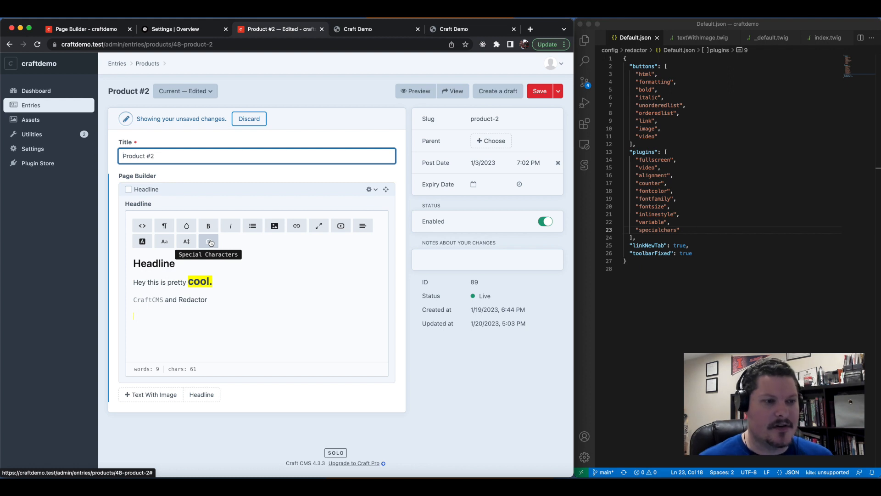
# Insert the ® special character after "Redactor" in the Headline text
pyautogui.click(217, 297)
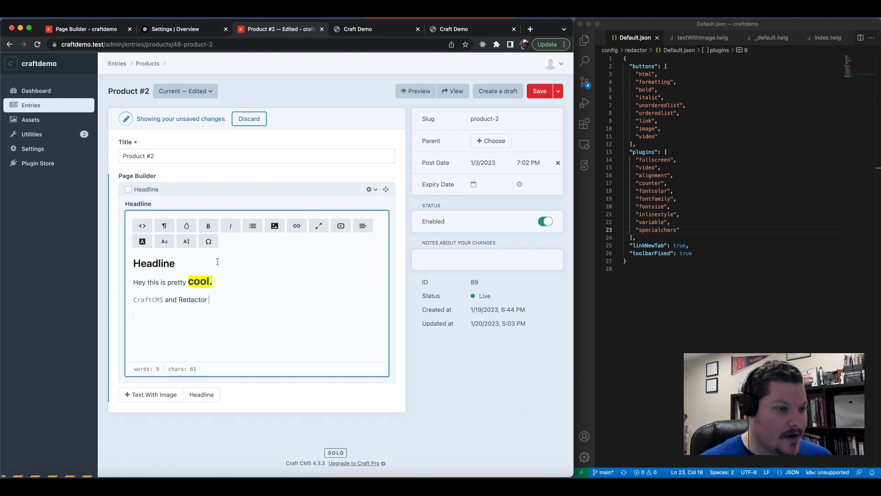
pyautogui.click(208, 241)
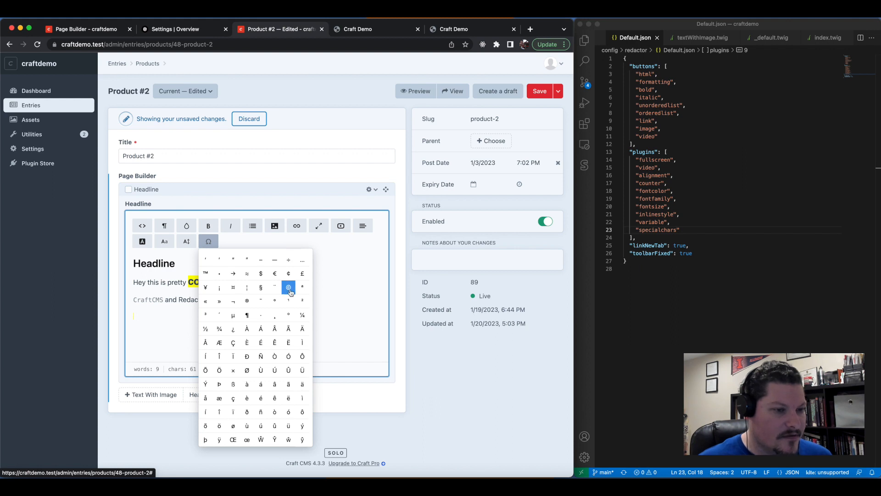
pyautogui.click(249, 305)
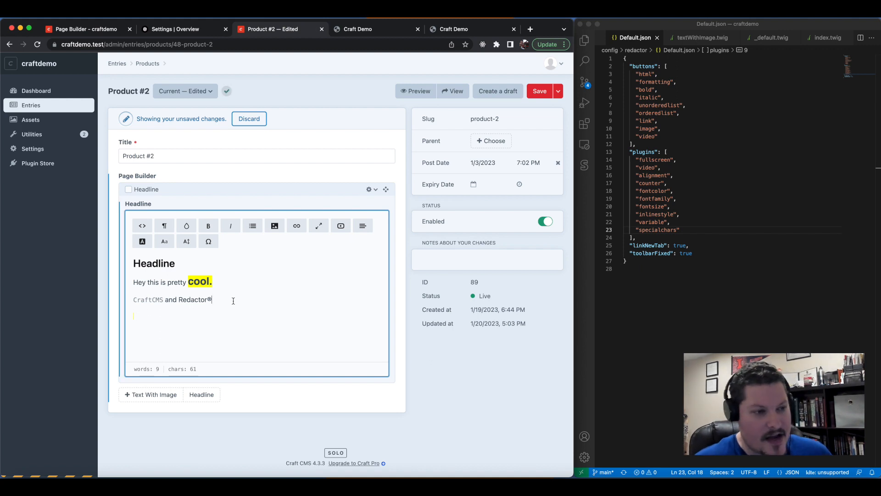
# Try the Superscript inline style on the ® after "Redactor", then remove it again
pyautogui.doubleClick(210, 299)
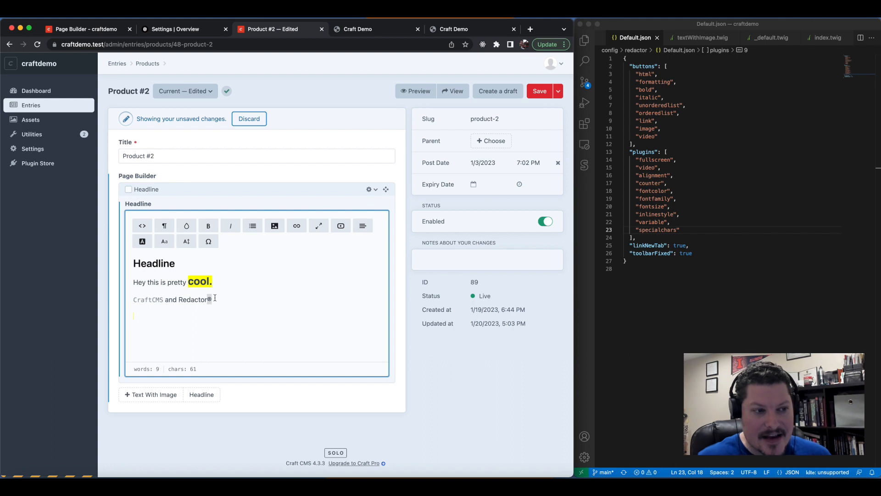
pyautogui.click(187, 226)
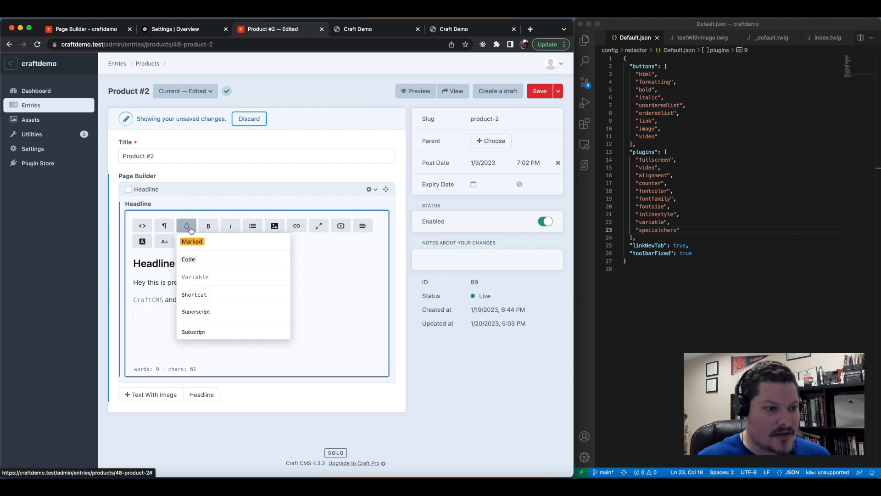
pyautogui.click(216, 314)
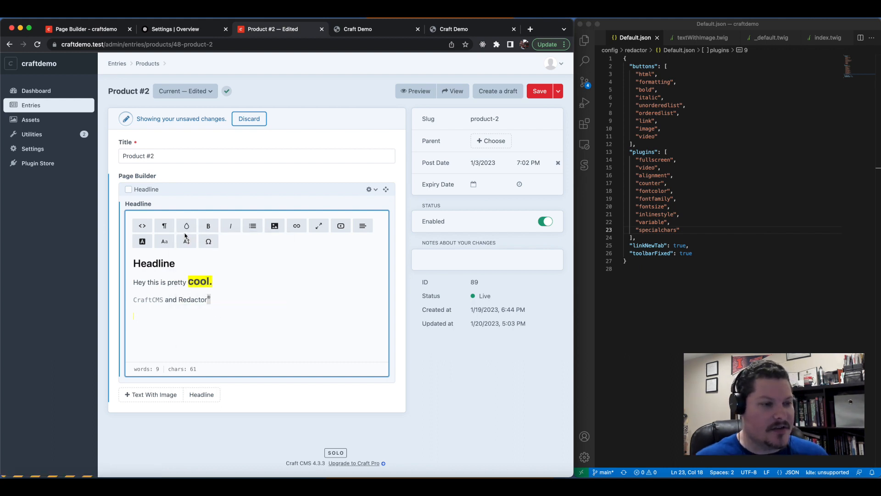
pyautogui.click(186, 240)
pyautogui.click(216, 310)
pyautogui.click(218, 300)
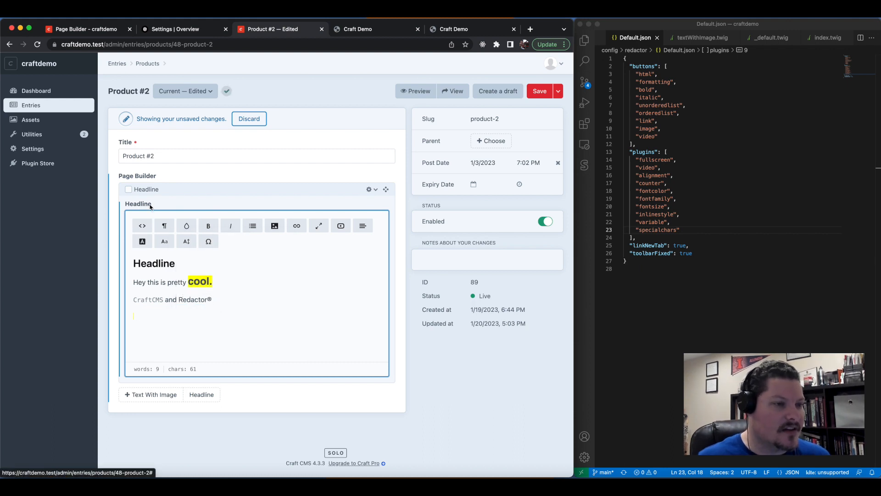
# Reload the Product #2 preview page and examine how the CraftCMS and Redactor® line renders
pyautogui.click(351, 30)
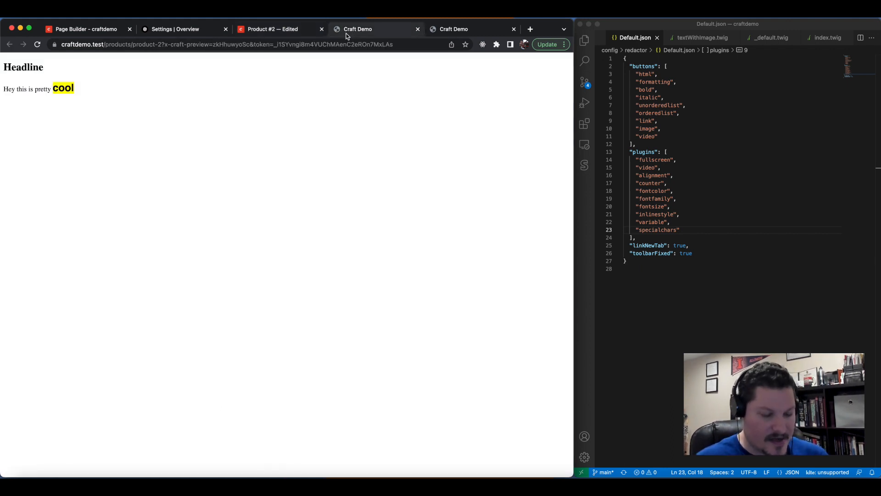
pyautogui.click(37, 44)
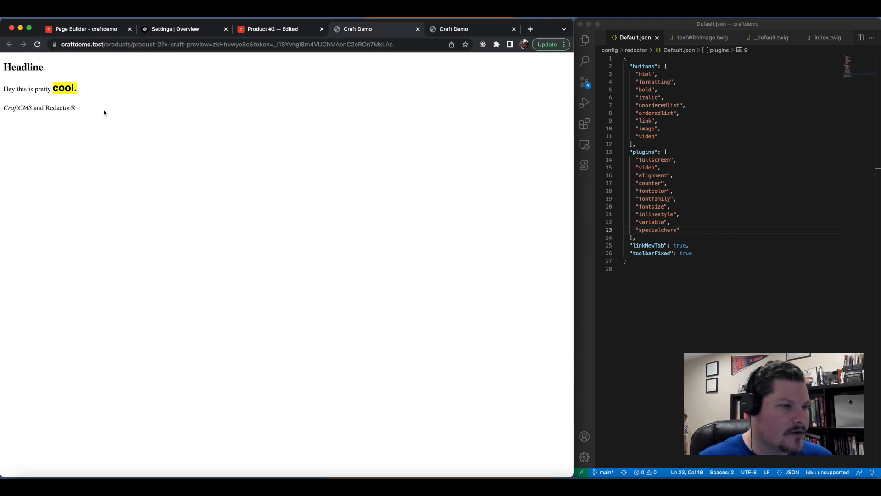
pyautogui.moveTo(33, 109); pyautogui.dragTo(4, 109)
pyautogui.click(32, 109)
pyautogui.click(18, 121)
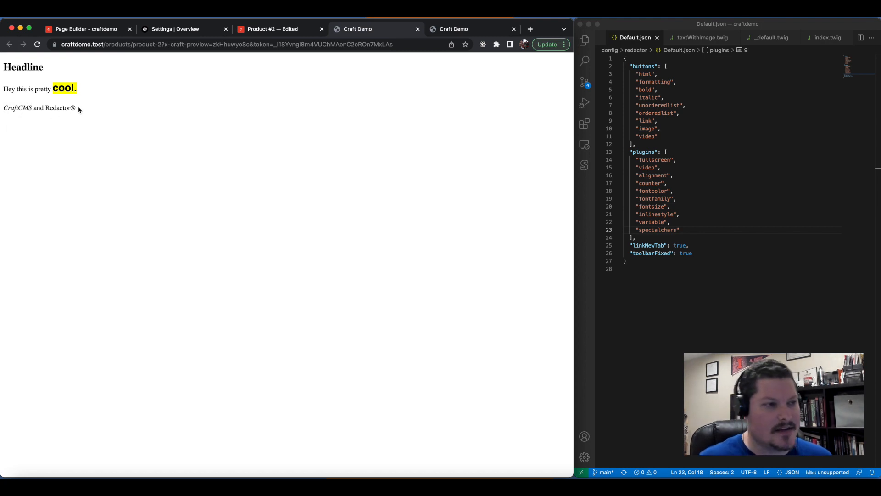
pyautogui.moveTo(46, 108); pyautogui.dragTo(78, 111)
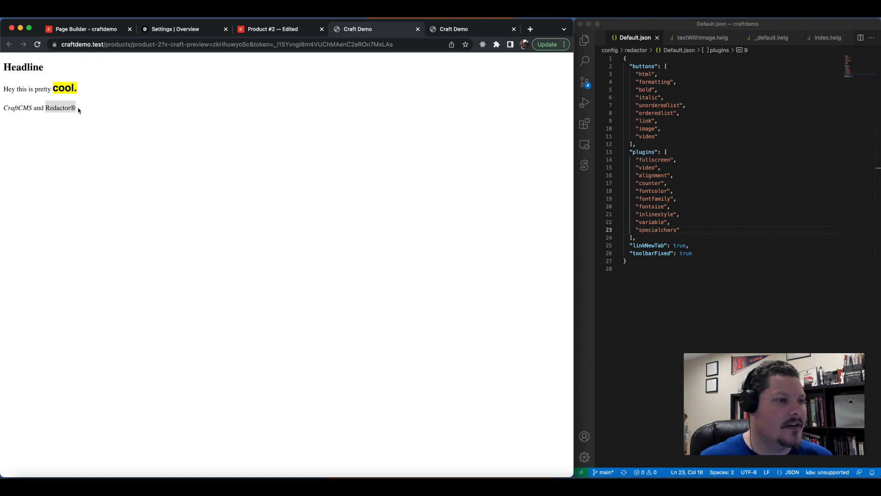
pyautogui.click(78, 110)
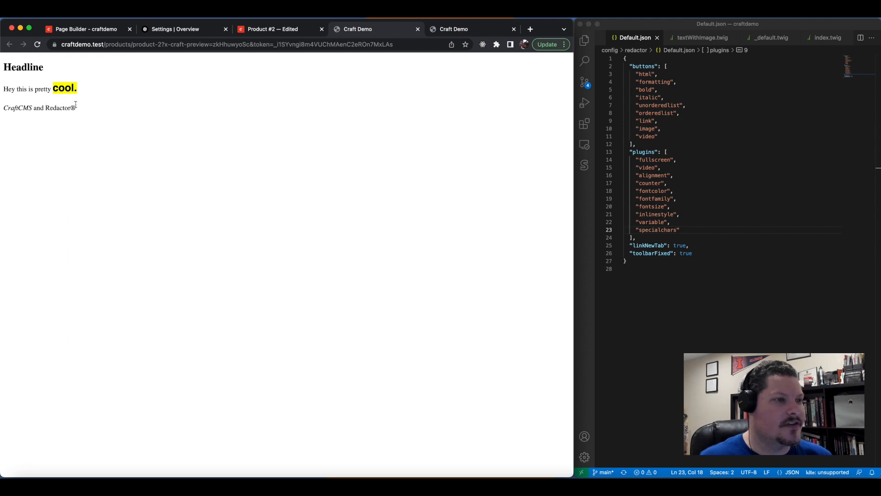
# Apply the Superscript inline style to the ® after "Redactor" in the Product #2 Headline text
pyautogui.click(260, 30)
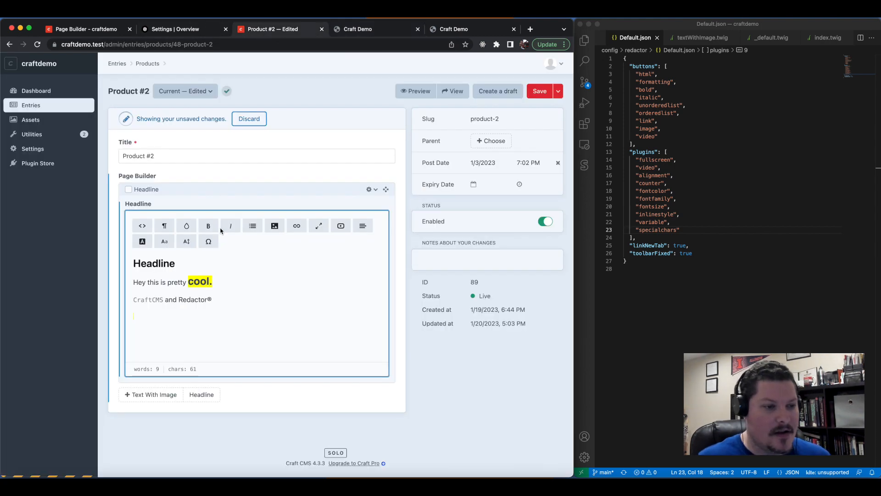
pyautogui.click(207, 300)
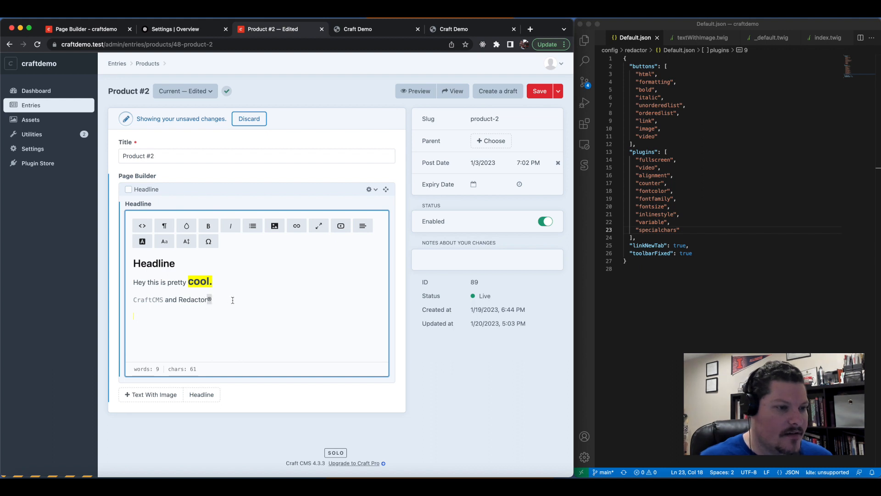
pyautogui.click(187, 225)
pyautogui.click(199, 312)
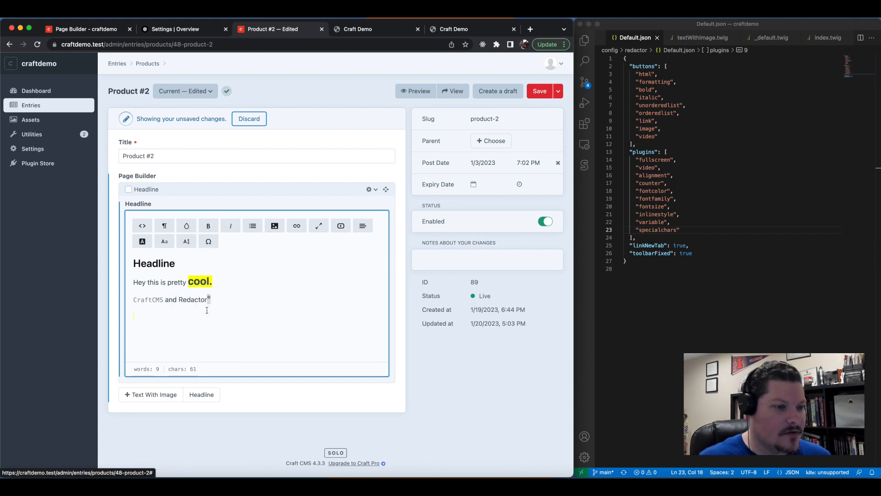
# Reload the Product #2 preview page and check how the ® after "Redactor" renders against the Headline editor
pyautogui.click(358, 29)
pyautogui.click(38, 44)
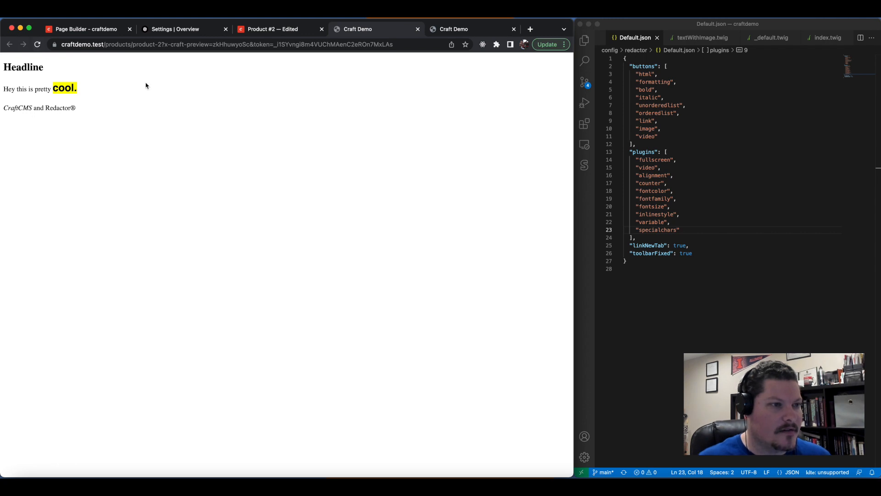
pyautogui.click(258, 30)
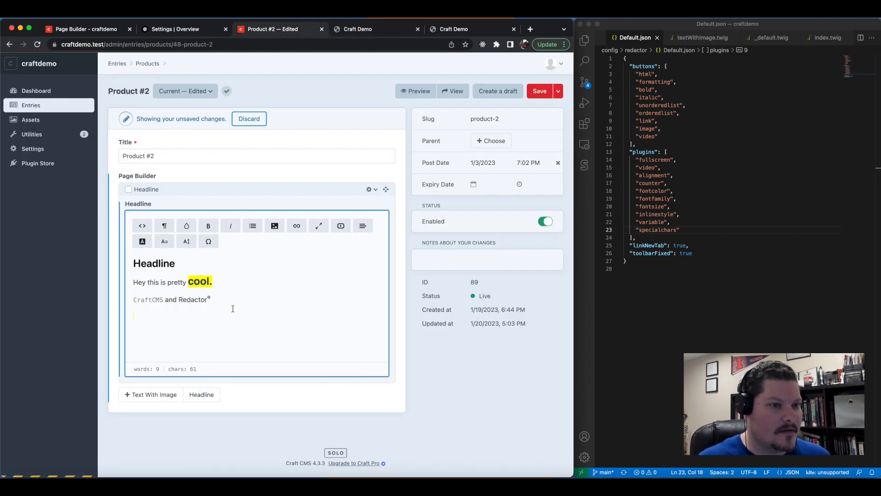
pyautogui.click(376, 32)
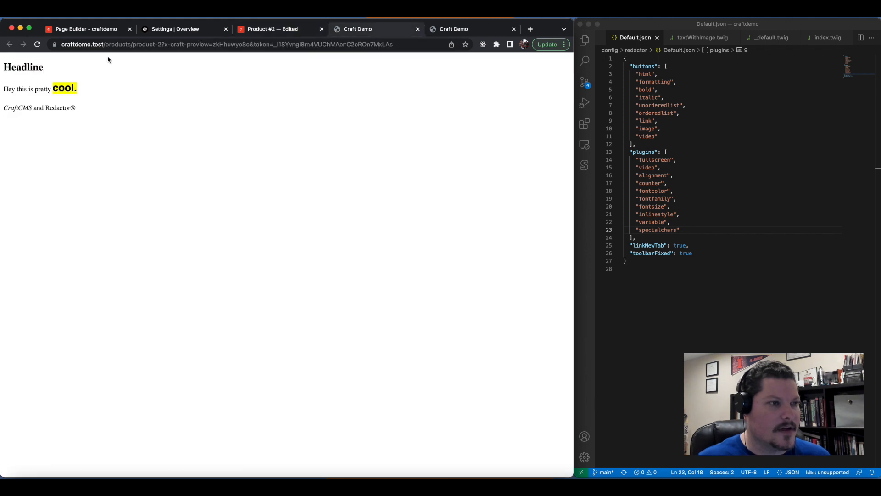
pyautogui.click(37, 44)
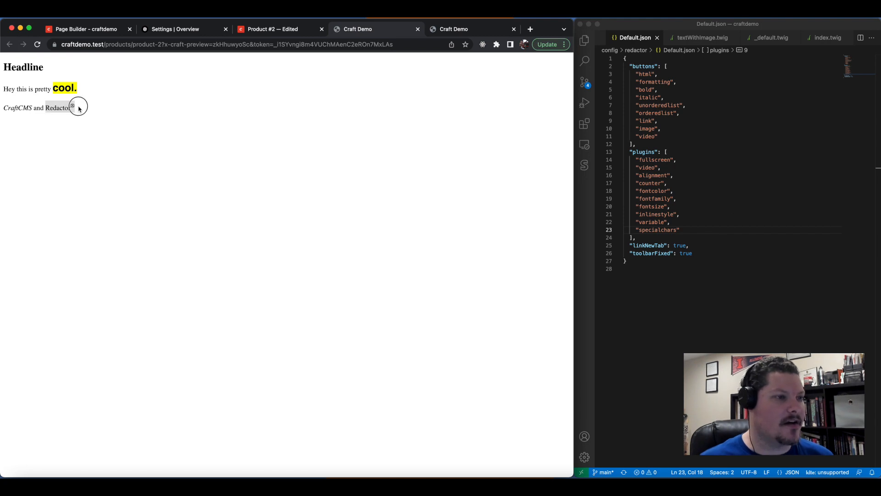
# Return to the Product #2 entry and add a blank line below the CraftCMS and Redactor® line in the Headline text
pyautogui.click(264, 30)
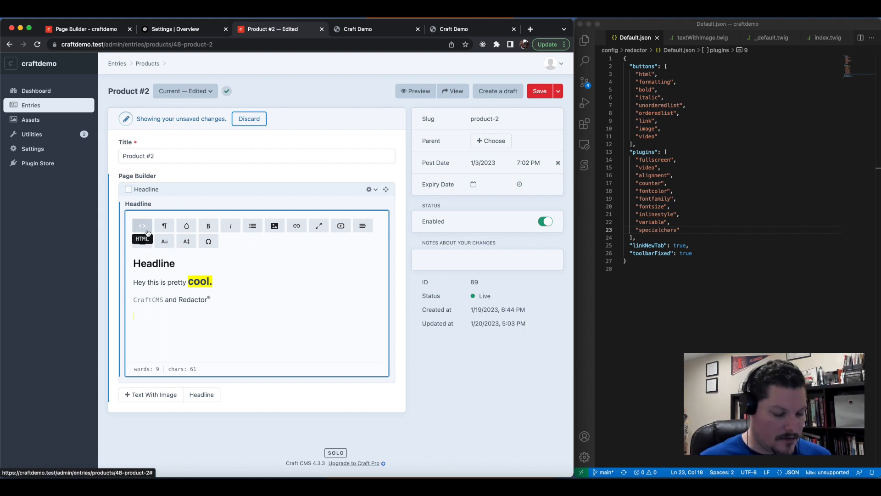
pyautogui.click(165, 225)
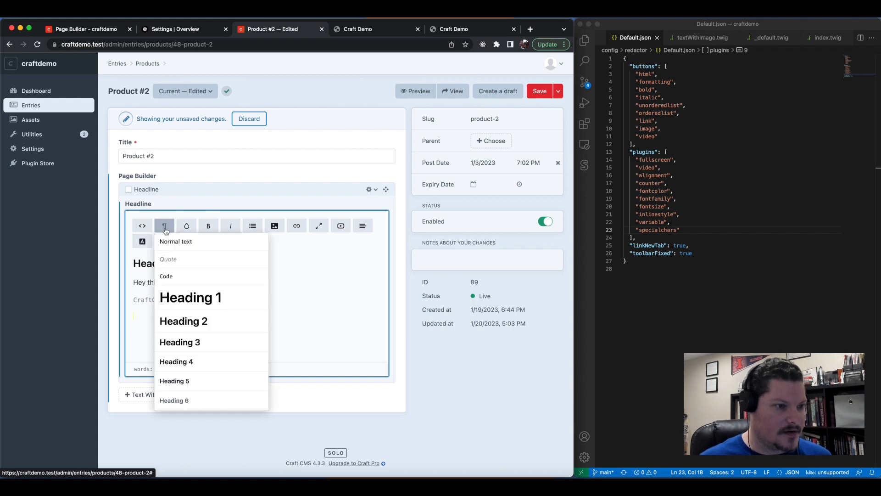
pyautogui.click(180, 248)
pyautogui.press('Return')
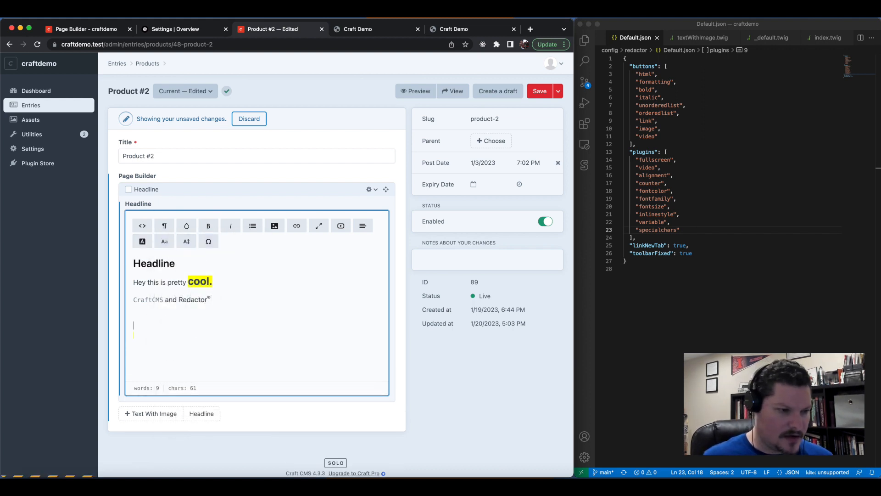
pyautogui.press('Up')
# Add "table" after "specialchars" in the plugins list of Default.json, save the file, and reload the Product #2 entry
pyautogui.click(688, 230)
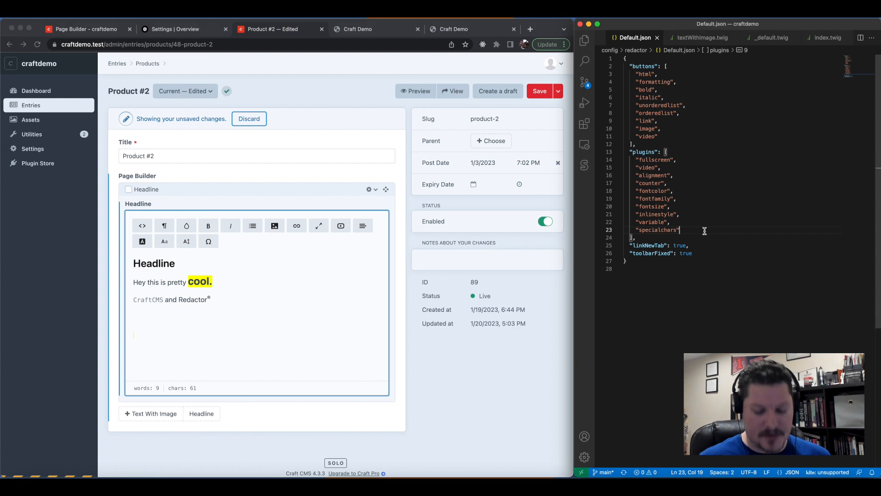
pyautogui.write(',')
pyautogui.press('Return')
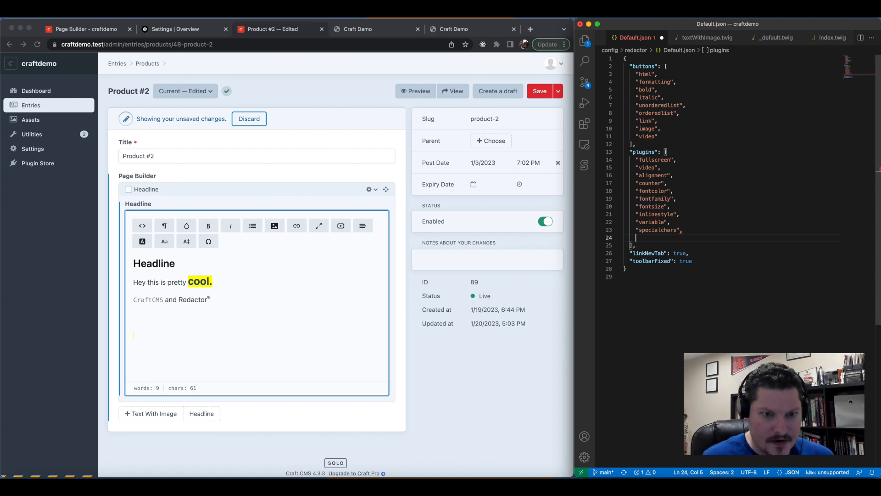
pyautogui.write('"')
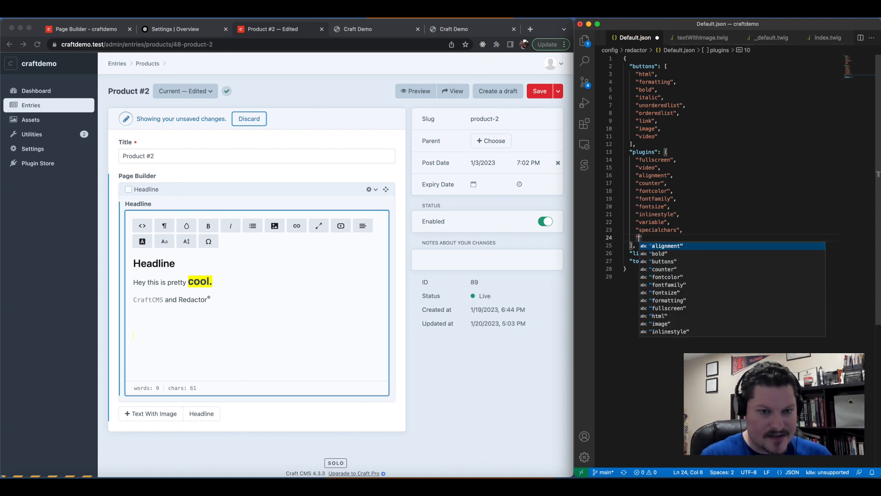
pyautogui.write('table')
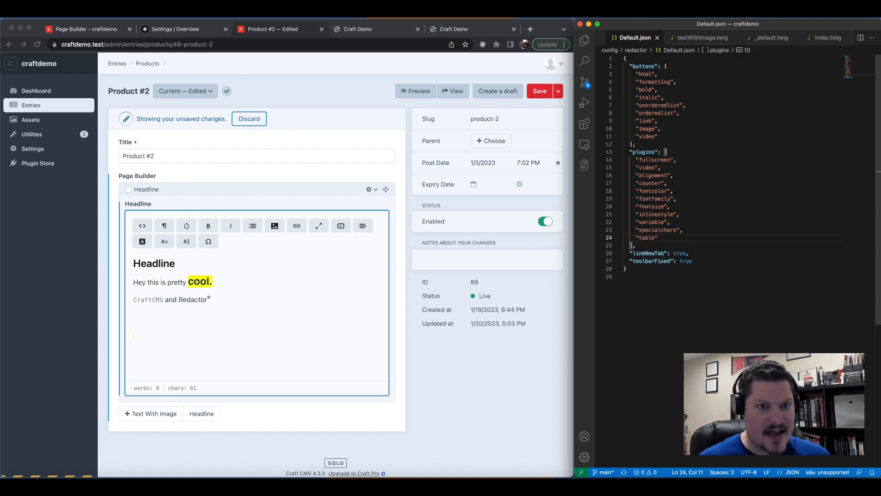
pyautogui.click(37, 44)
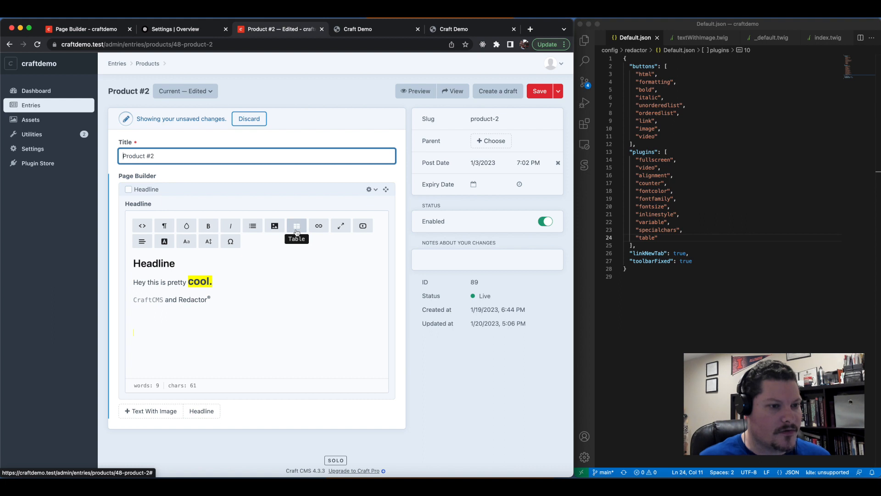
# Insert a table below the CraftCMS and Redactor® line in the Headline text
pyautogui.click(225, 307)
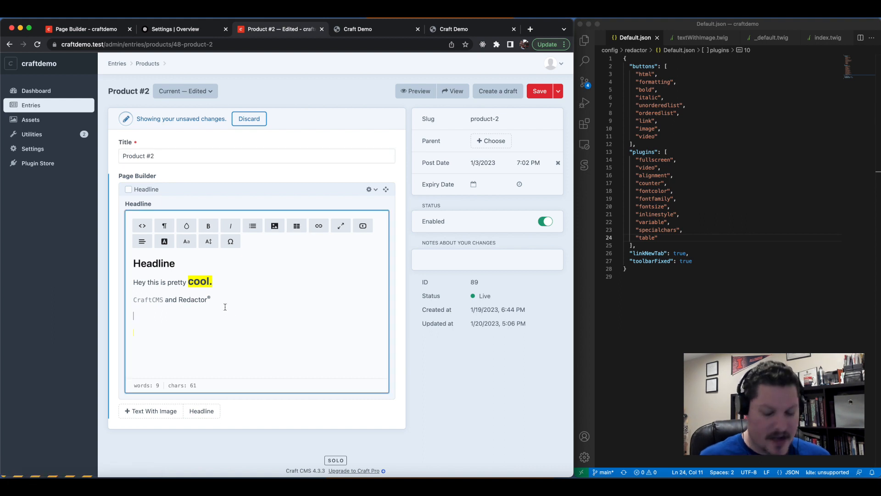
pyautogui.click(296, 226)
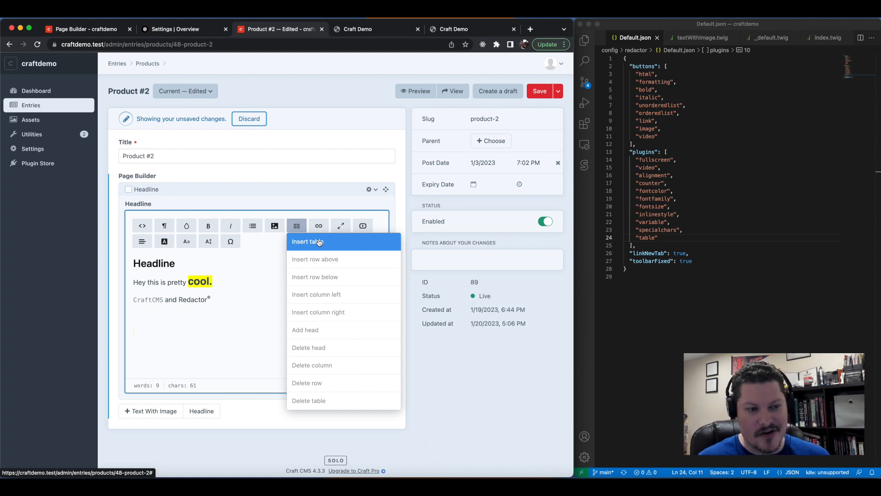
pyautogui.click(312, 242)
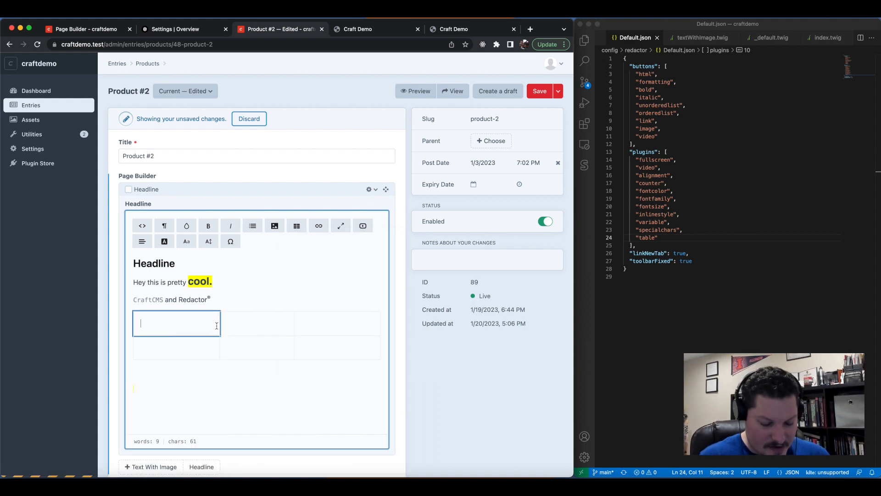
# Enter "Heading 1" in the first cell of the table's first row
pyautogui.write('Tabke')
pyautogui.press('BackSpace')
pyautogui.press('BackSpace')
pyautogui.press('BackSpace')
pyautogui.press('BackSpace')
pyautogui.press('BackSpace')
pyautogui.write('Head')
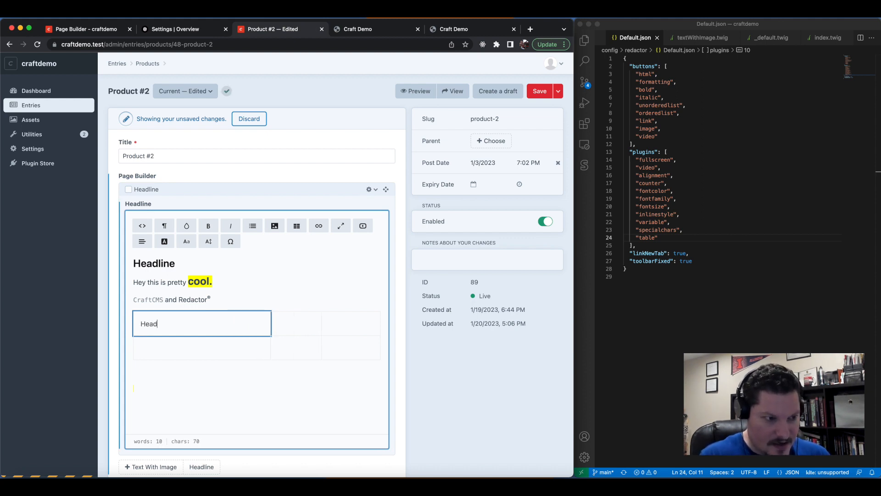
pyautogui.write('ing 1')
pyautogui.press('Tab')
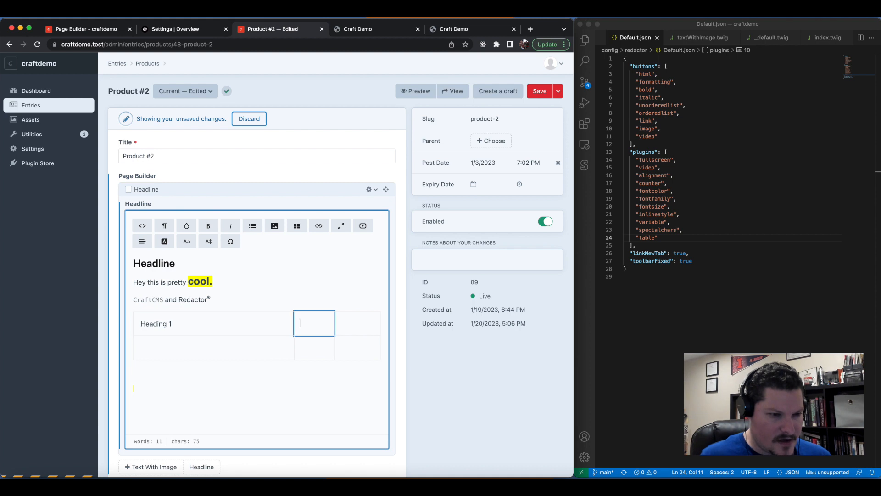
# Fill the remaining two cells of the table's first row with "Heading 2" and "Heading 3"
pyautogui.write('Header')
pyautogui.press('BackSpace')
pyautogui.press('BackSpace')
pyautogui.write('ing 2')
pyautogui.press('Tab')
pyautogui.write('Heading ')
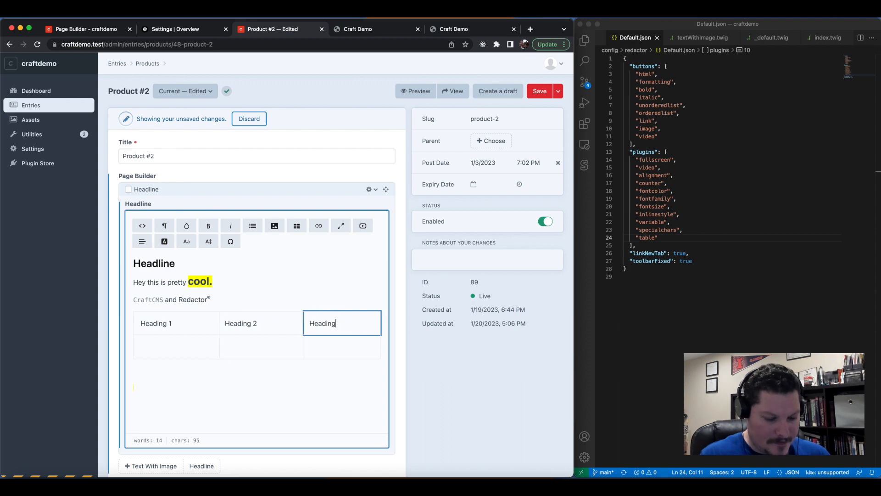
pyautogui.write('3')
pyautogui.press('Tab')
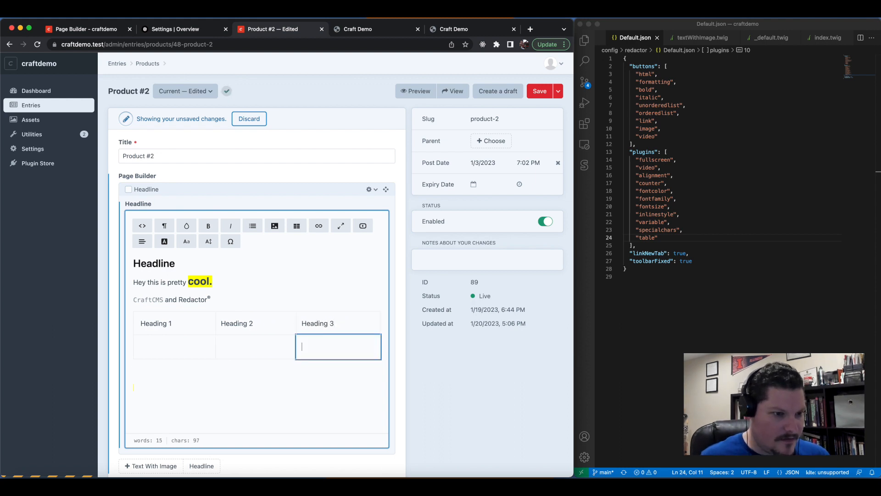
# Fill the table's second row with "Data 1", "Data 2" and "Data 3"
pyautogui.click(158, 348)
pyautogui.write('Data 1')
pyautogui.press('Tab')
pyautogui.write('Data 2')
pyautogui.press('Tab')
pyautogui.write('Data')
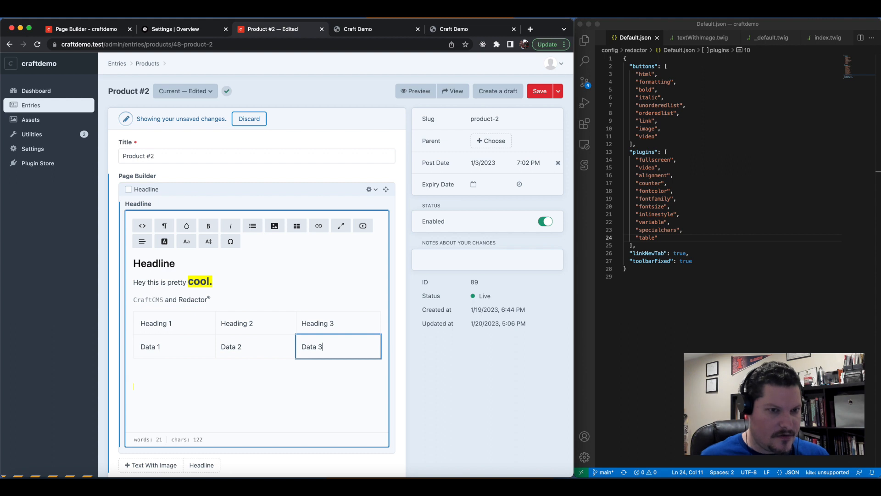
# Examine the row, column and head editing options available for the table from the Data 1 cell
pyautogui.moveTo(329, 348)
pyautogui.mouseDown()
pyautogui.moveTo(142, 346)
pyautogui.moveTo(332, 349)
pyautogui.mouseUp()
pyautogui.click(332, 348)
pyautogui.click(201, 348)
pyautogui.rightClick(193, 342)
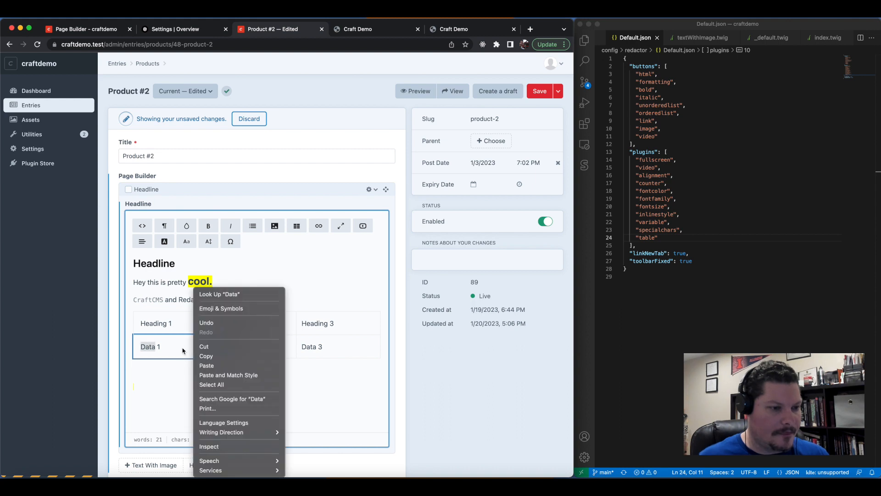
pyautogui.press('Escape')
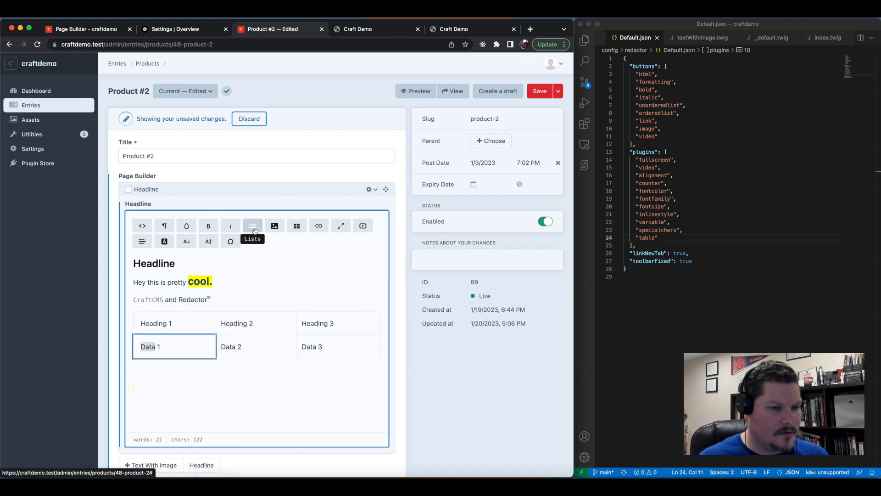
pyautogui.click(297, 226)
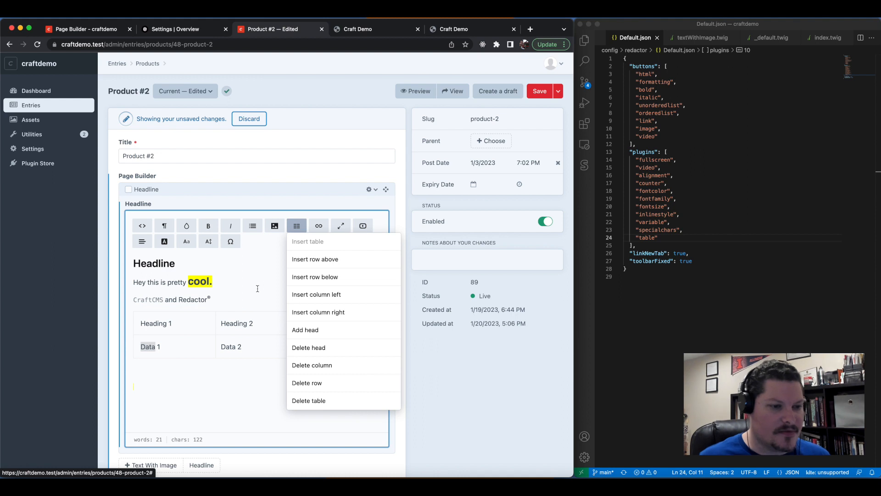
pyautogui.click(261, 344)
pyautogui.click(305, 284)
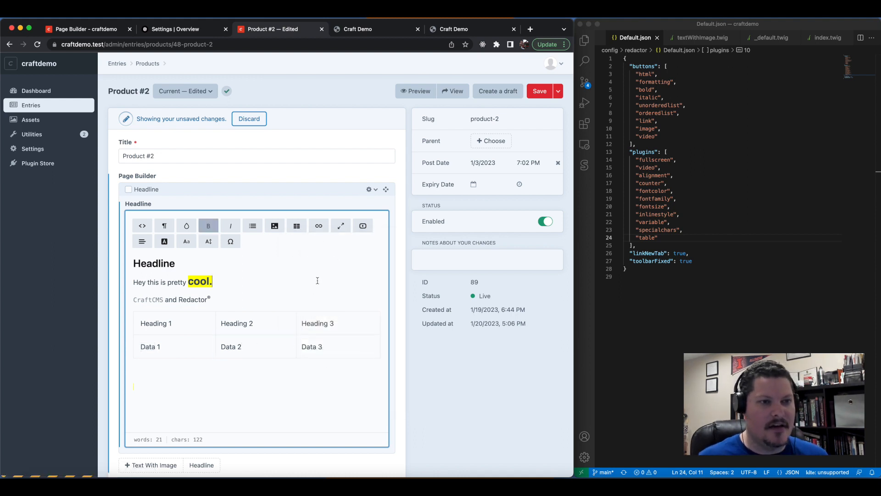
# Reload the Product #2 preview page and check how the headings and data table renders
pyautogui.click(342, 30)
pyautogui.click(37, 44)
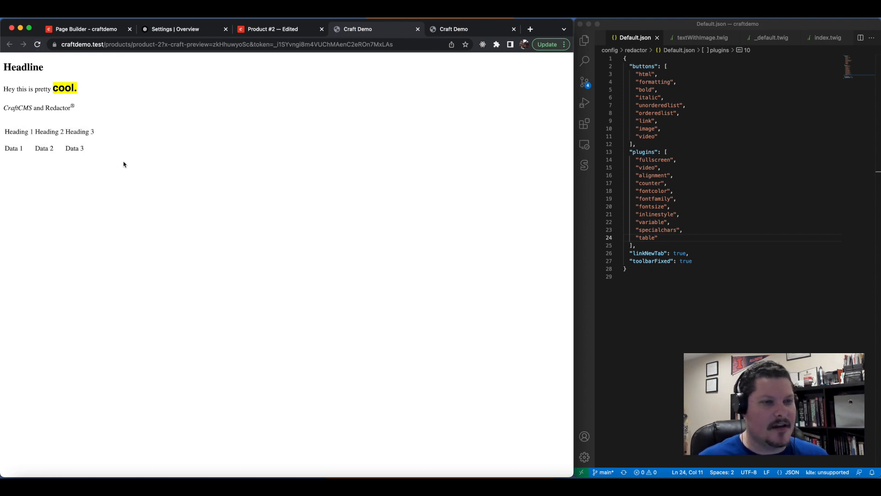
pyautogui.moveTo(93, 153); pyautogui.dragTo(3, 133)
pyautogui.click(173, 109)
# Return to the Product #2 entry and add a blank line below the table in the Headline text
pyautogui.click(272, 29)
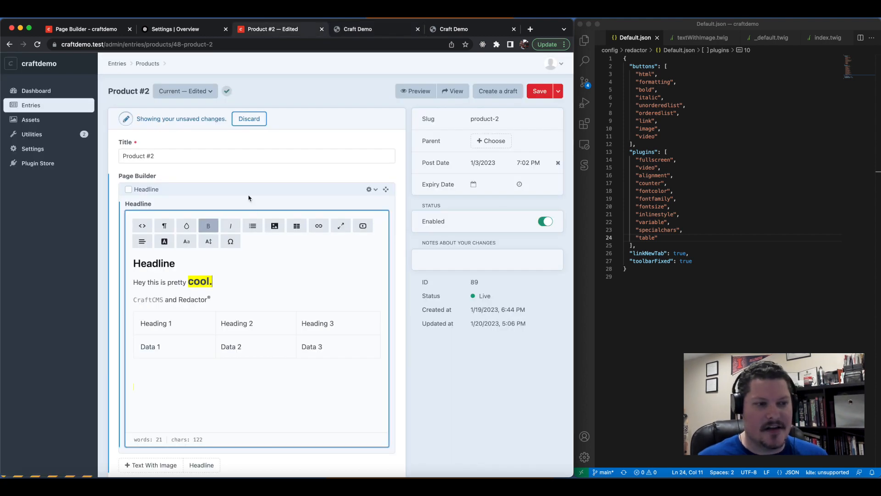
pyautogui.click(225, 302)
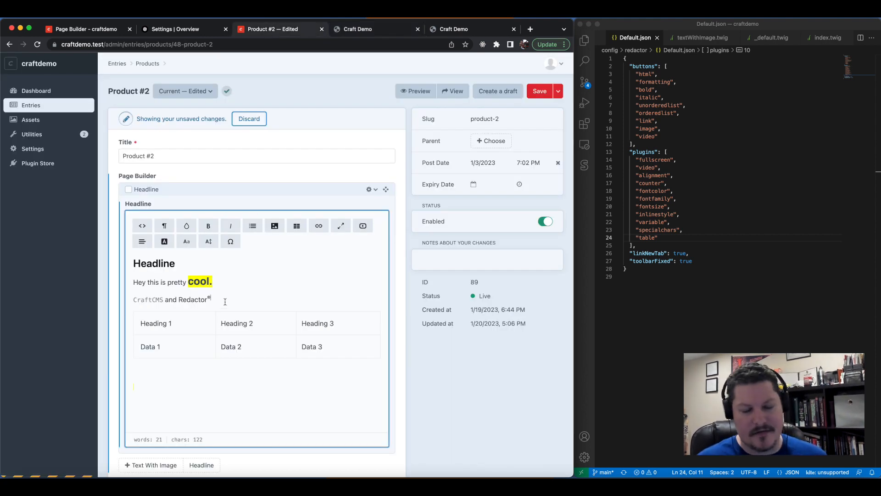
pyautogui.click(171, 323)
pyautogui.press('Down')
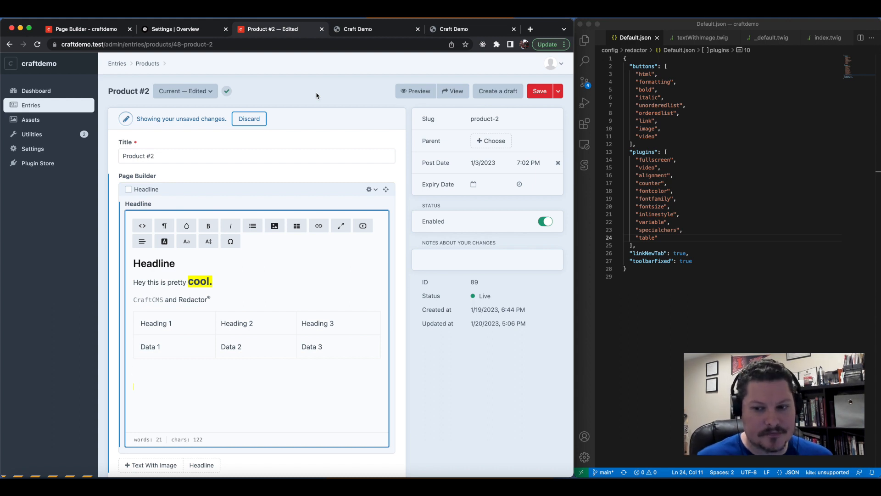
pyautogui.click(191, 384)
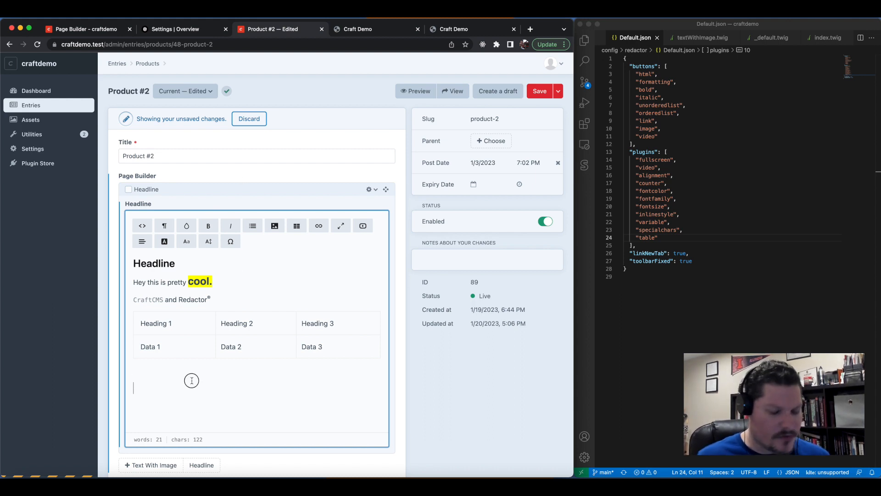
pyautogui.press('Return')
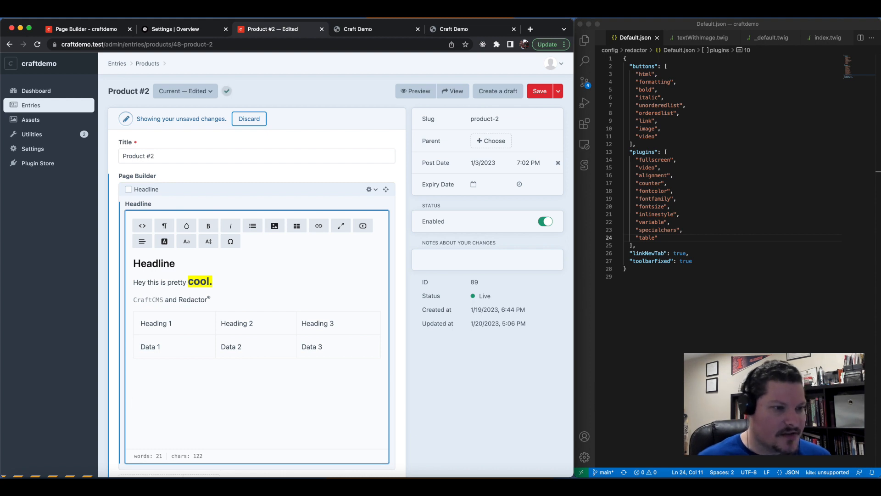
# Insert the asset 34250C5F-2076-4704-9CD9-B00DD3CE3F7B-768x1021-1008989710.jpg below the table and save its image settings with the Thumbnail transform
pyautogui.click(274, 227)
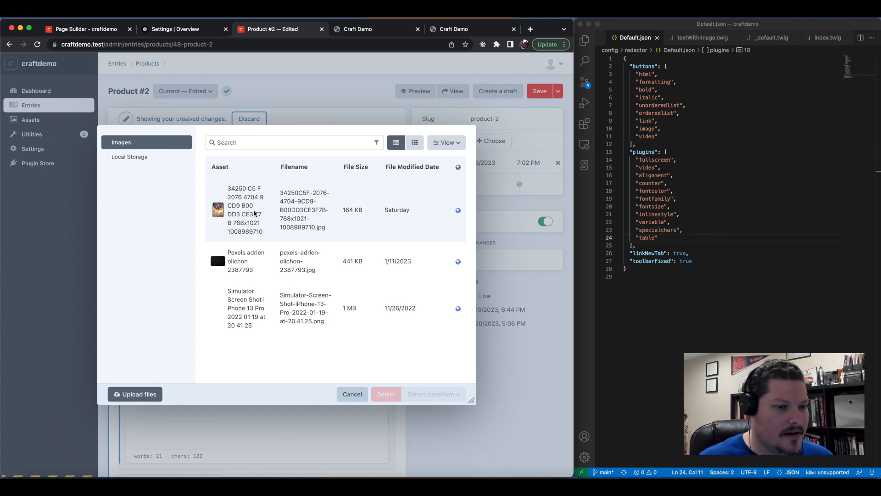
pyautogui.click(250, 213)
pyautogui.click(385, 393)
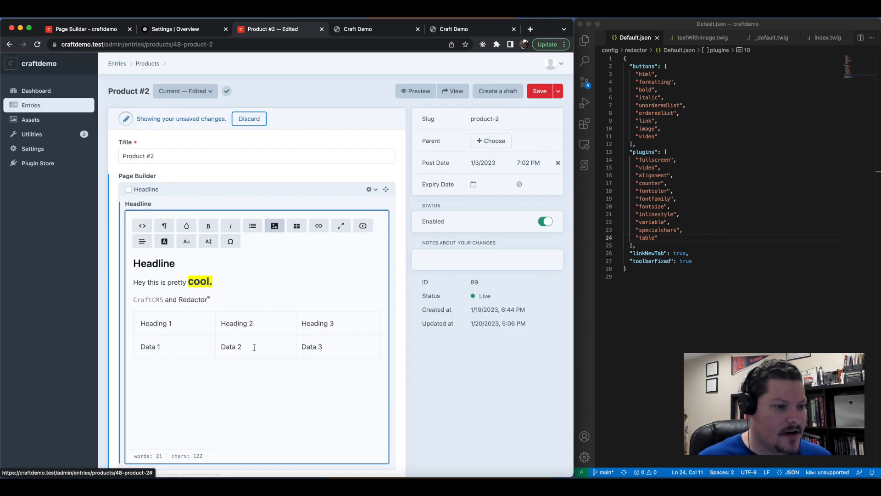
pyautogui.scroll(-1, 222, 339)
pyautogui.scroll(-2, 222, 338)
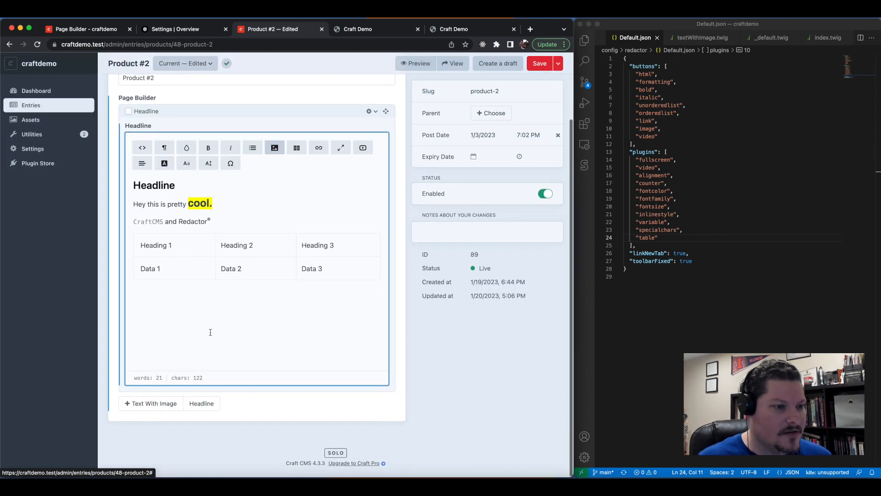
pyautogui.click(169, 305)
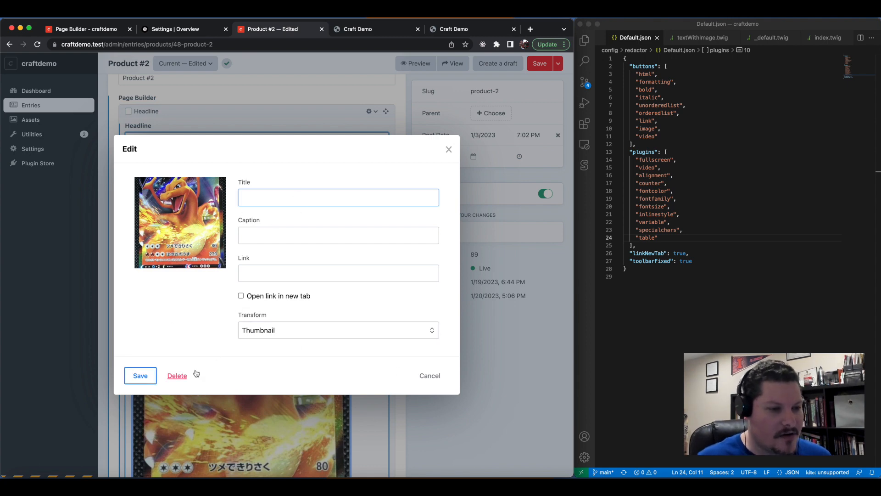
pyautogui.click(147, 376)
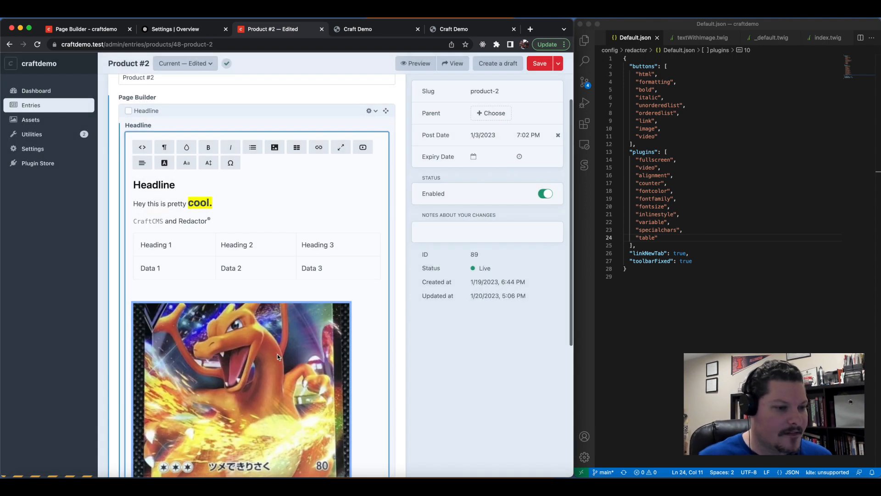
# Review the inserted image in the Headline editor, and reload the Product #2 preview page to check how it renders
pyautogui.scroll(-5, 277, 354)
pyautogui.scroll(4, 278, 354)
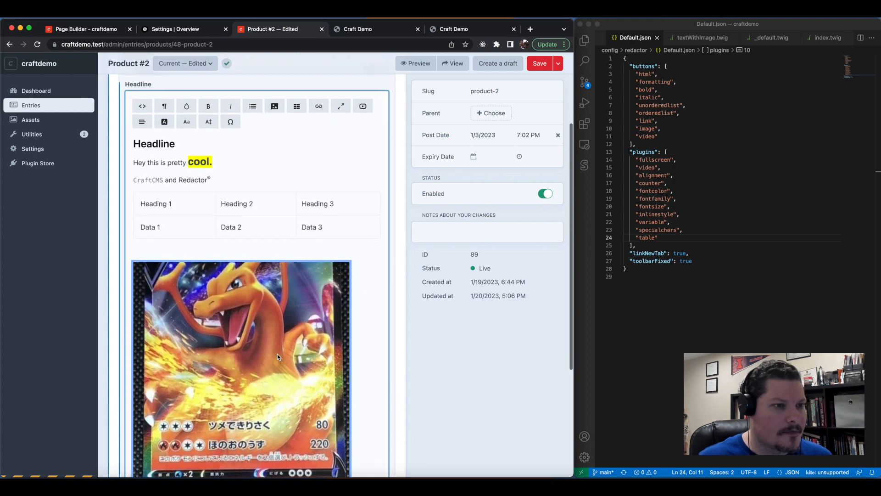
pyautogui.scroll(2, 277, 354)
pyautogui.click(363, 31)
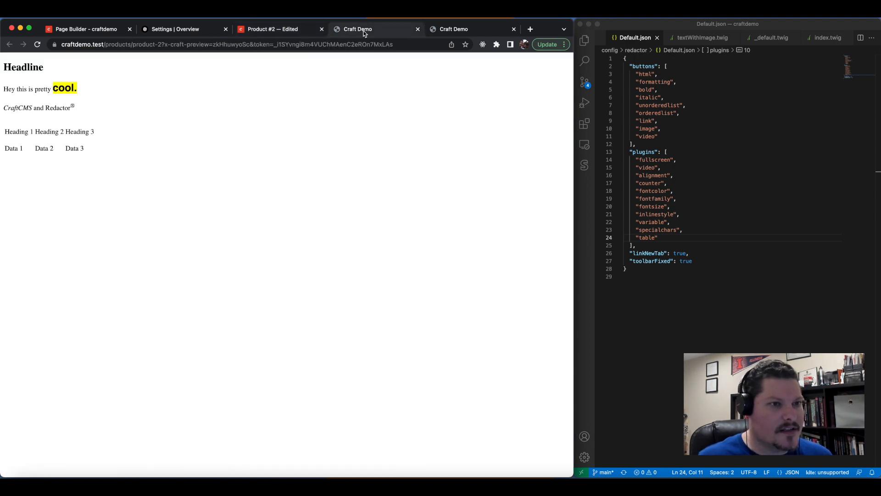
pyautogui.click(38, 44)
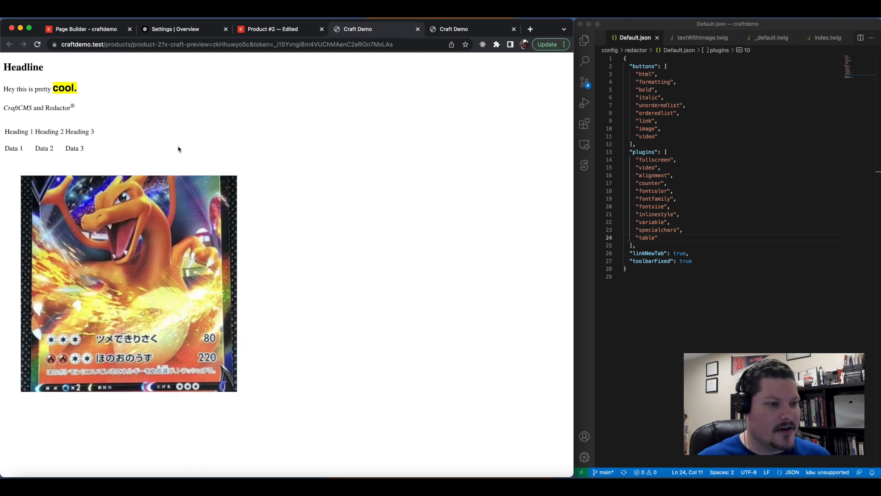
# Return to the Product #2 entry and examine the image's figure markup in the Headline HTML source
pyautogui.click(271, 29)
pyautogui.click(167, 301)
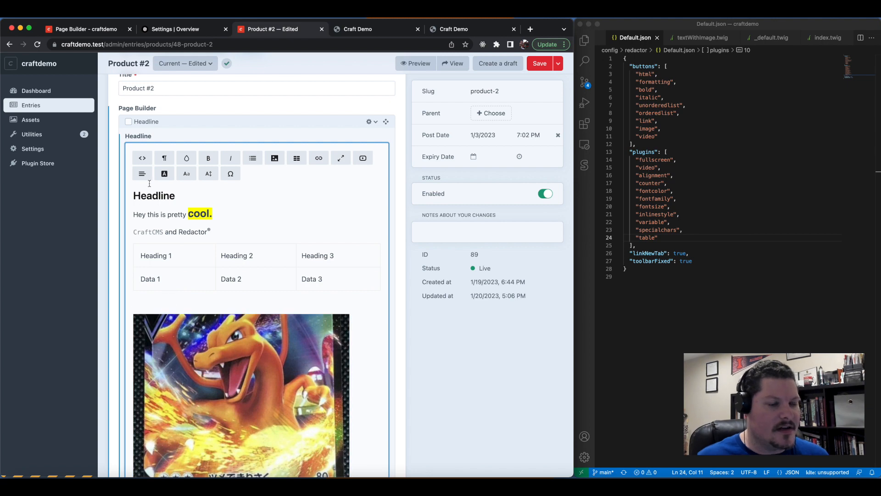
pyautogui.click(142, 158)
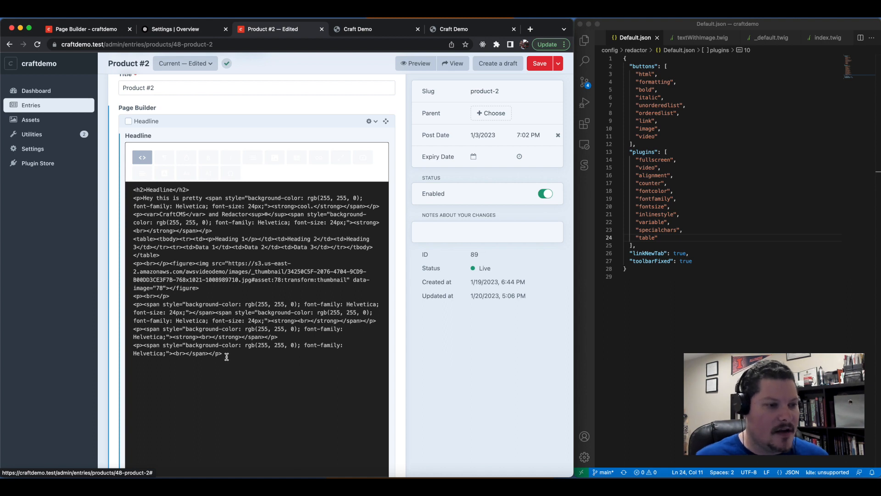
pyautogui.click(195, 288)
pyautogui.moveTo(196, 288); pyautogui.dragTo(171, 263)
pyautogui.click(196, 263)
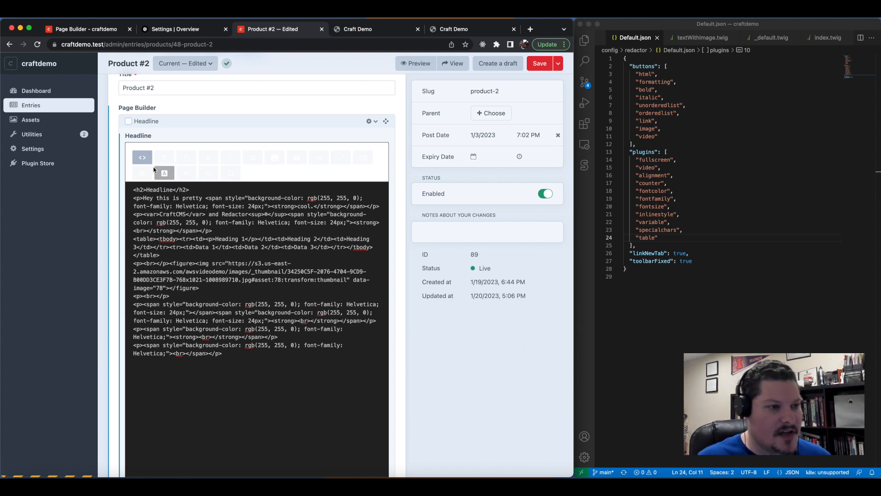
pyautogui.click(143, 157)
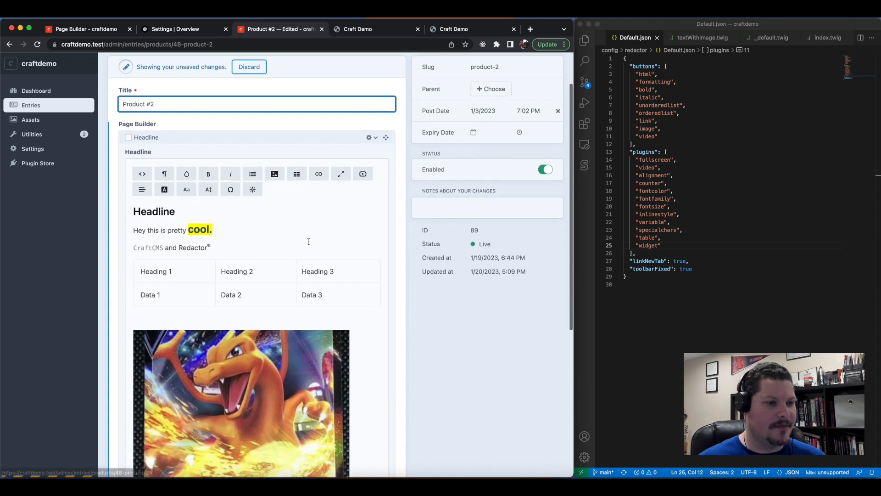
# Add several blank lines below the image in the Headline text
pyautogui.scroll(-6, 307, 241)
pyautogui.click(188, 354)
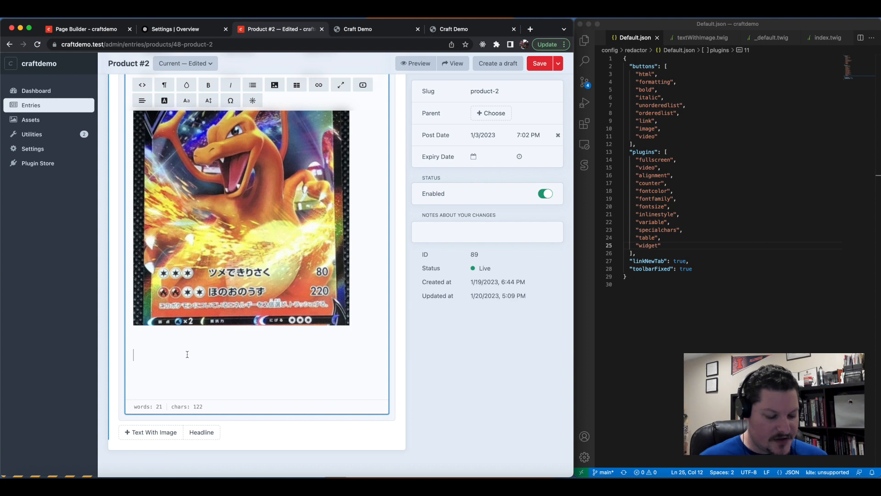
pyautogui.press('Return')
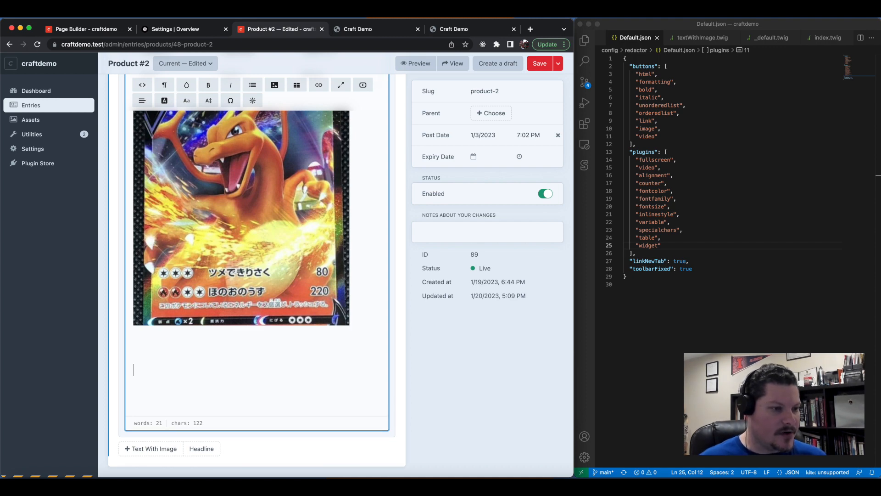
pyautogui.press('Return')
pyautogui.press('Return')
pyautogui.press('Return')
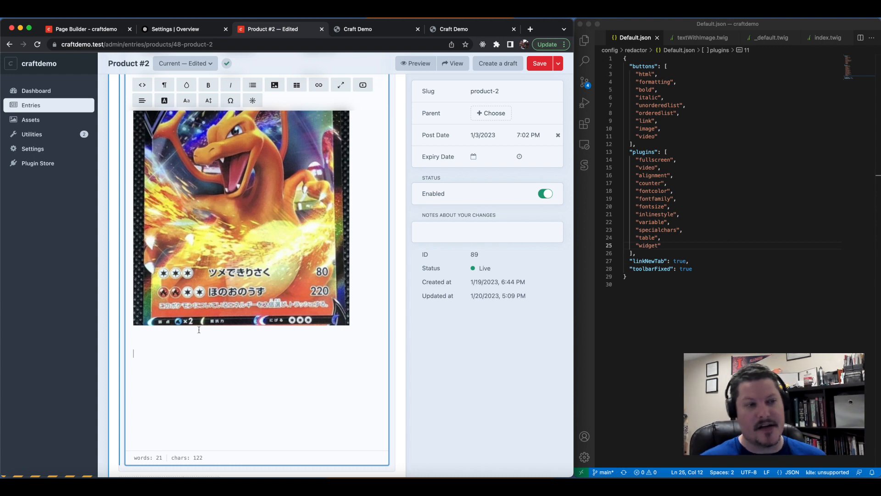
# Look at the Widget HTML Code dialog for the Headline text and close it without inserting anything
pyautogui.click(253, 102)
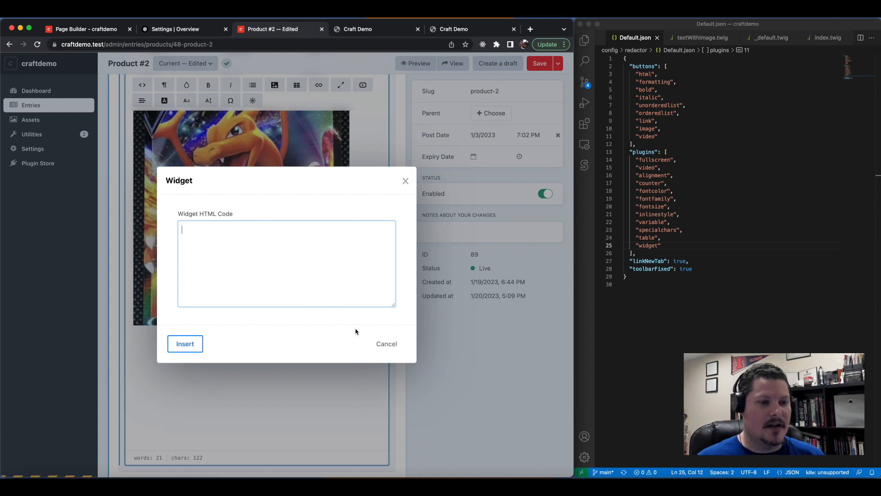
pyautogui.click(385, 345)
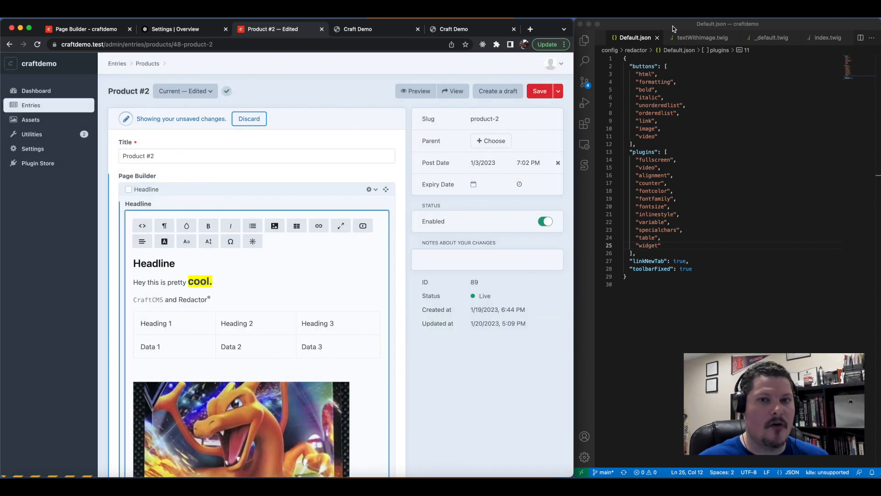